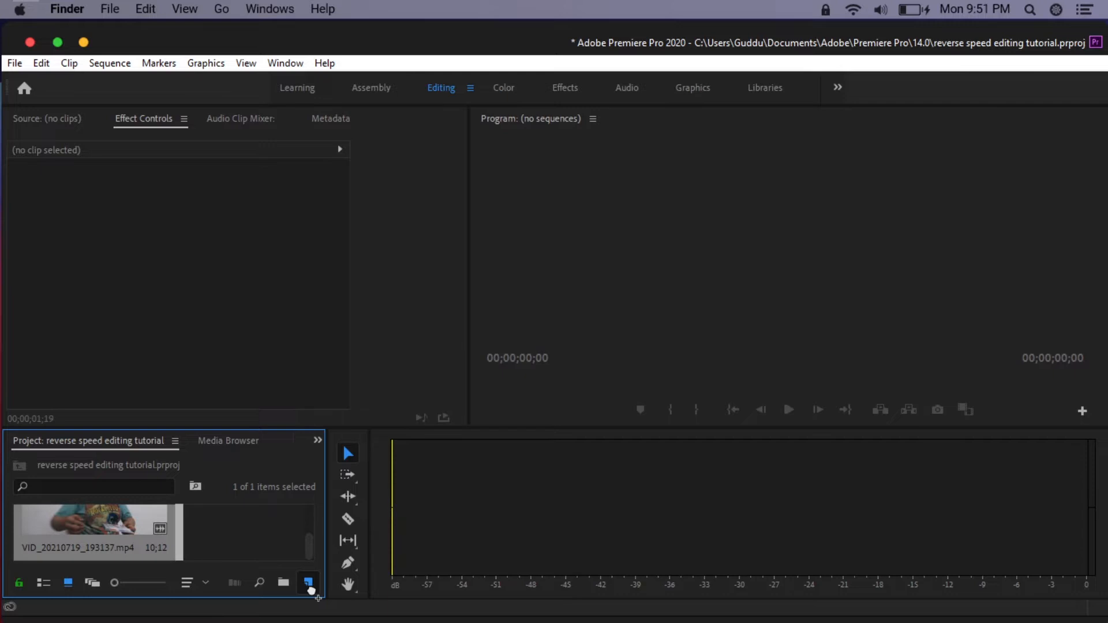
# - Create a new sequence from VID_20210719_193137.mp4 in the project bin
pyautogui.moveTo(310, 590); pyautogui.dragTo(312, 593)
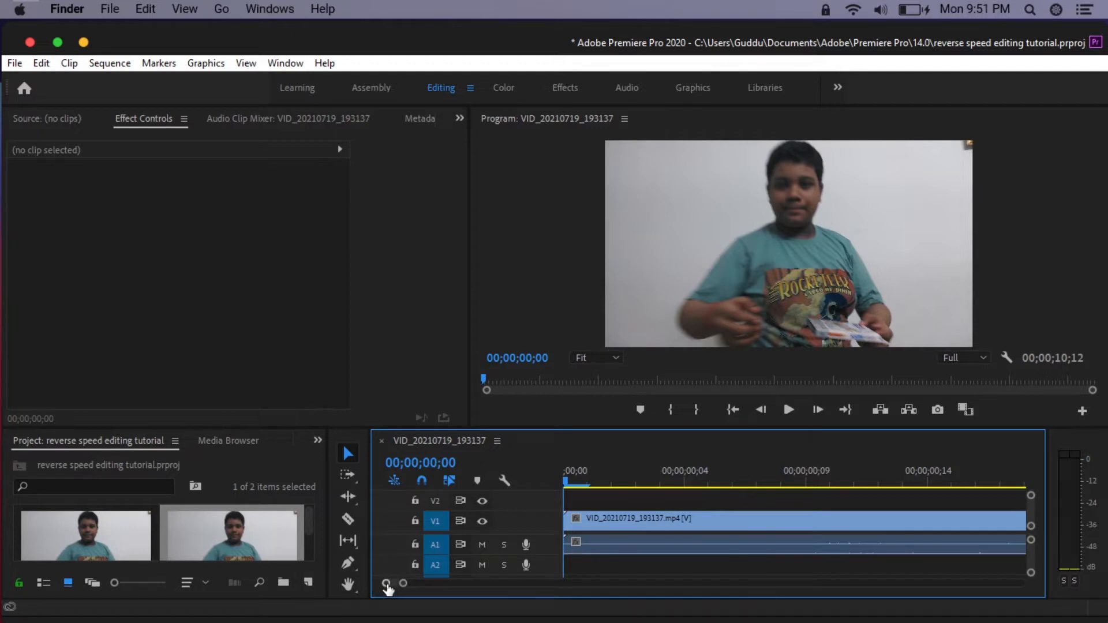
pyautogui.moveTo(385, 586); pyautogui.dragTo(300, 595)
# - Unlink the audio from the video of the VID_20210719_193137.mp4 clip in the timeline
pyautogui.click(625, 531)
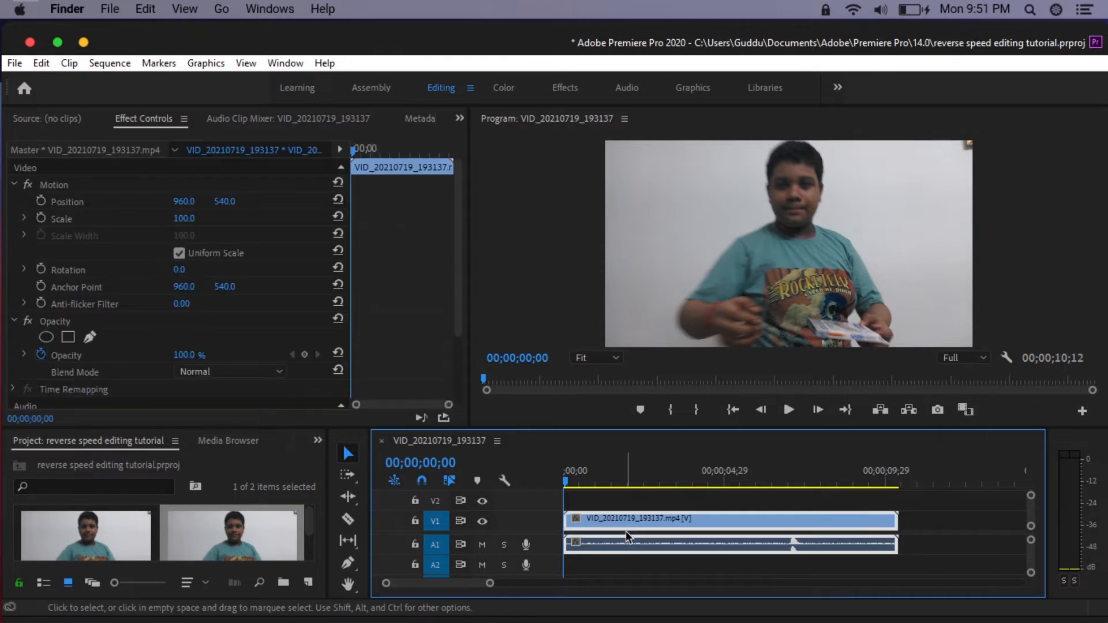
pyautogui.rightClick(625, 532)
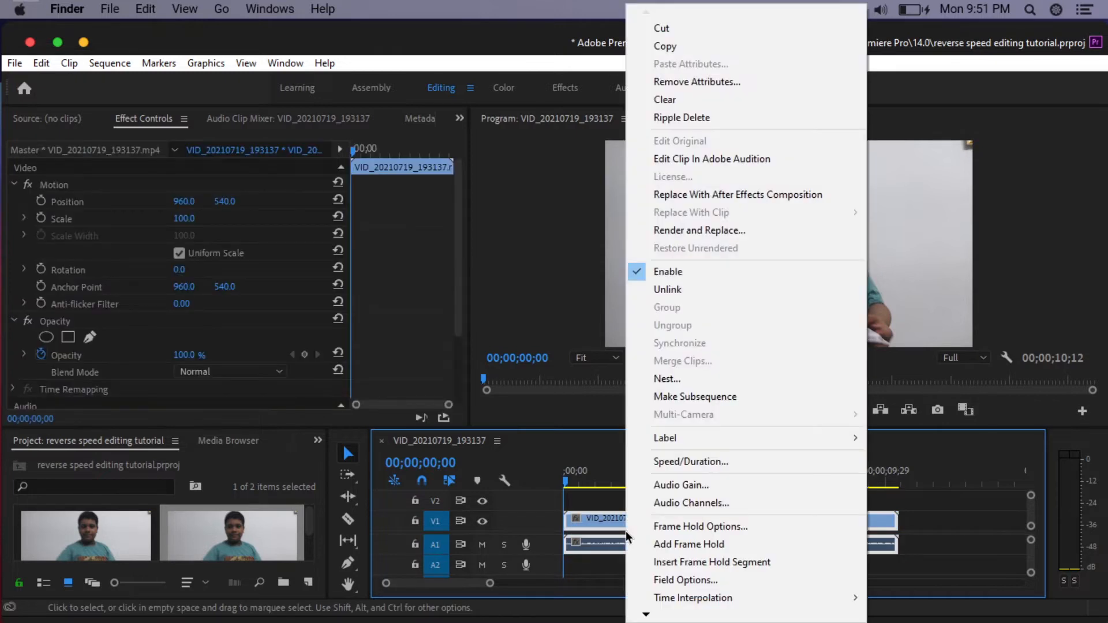
pyautogui.click(740, 294)
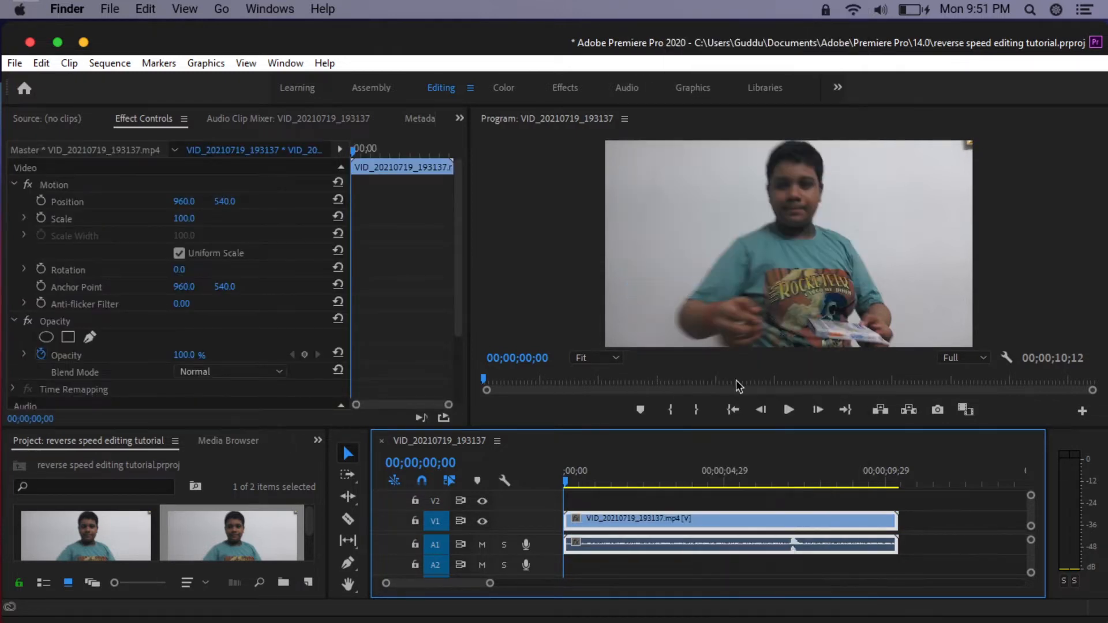
pyautogui.click(699, 549)
pyautogui.rightClick(698, 550)
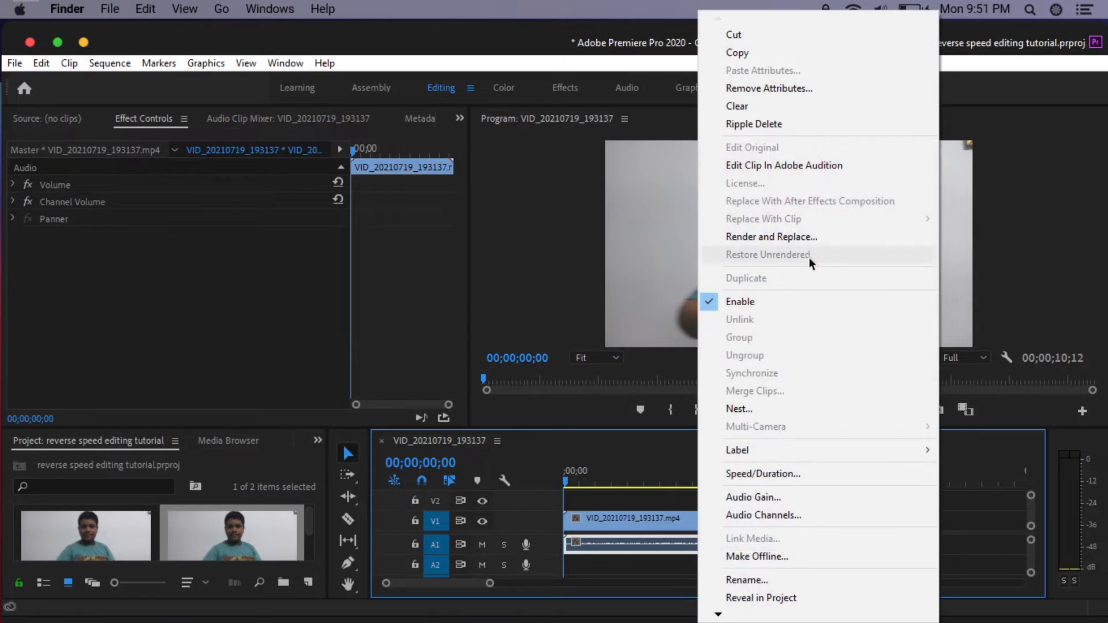
pyautogui.click(598, 525)
# - Delete both the video and audio clips from the timeline, leaving the sequence empty
pyautogui.scroll(1, 693, 548)
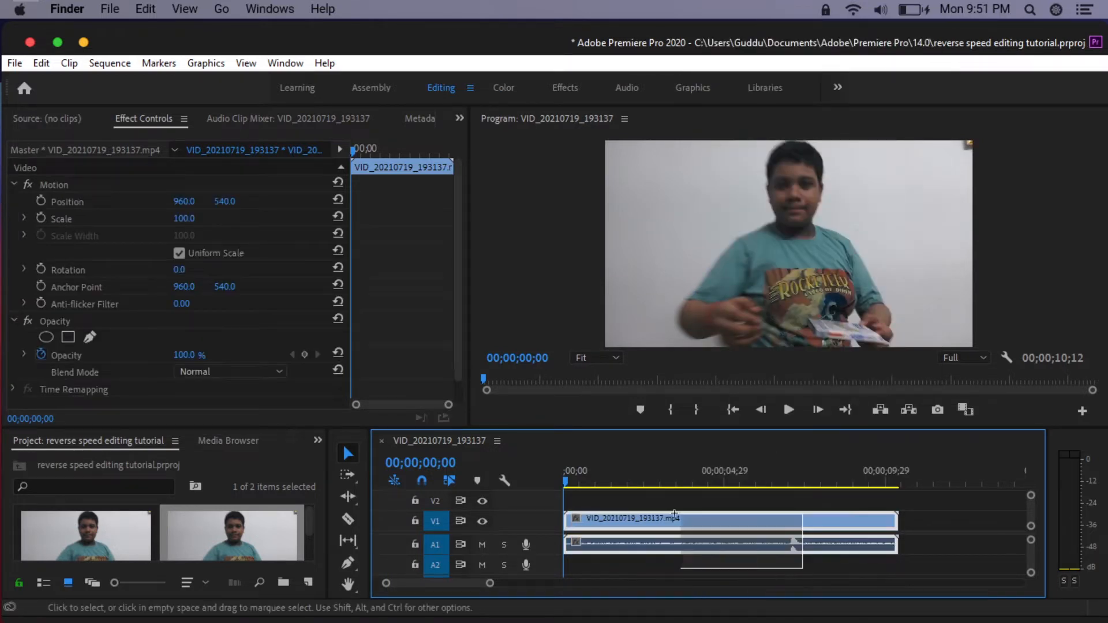
pyautogui.keyDown('shift'); pyautogui.click(658, 543); pyautogui.keyUp('shift')
pyautogui.press('Delete')
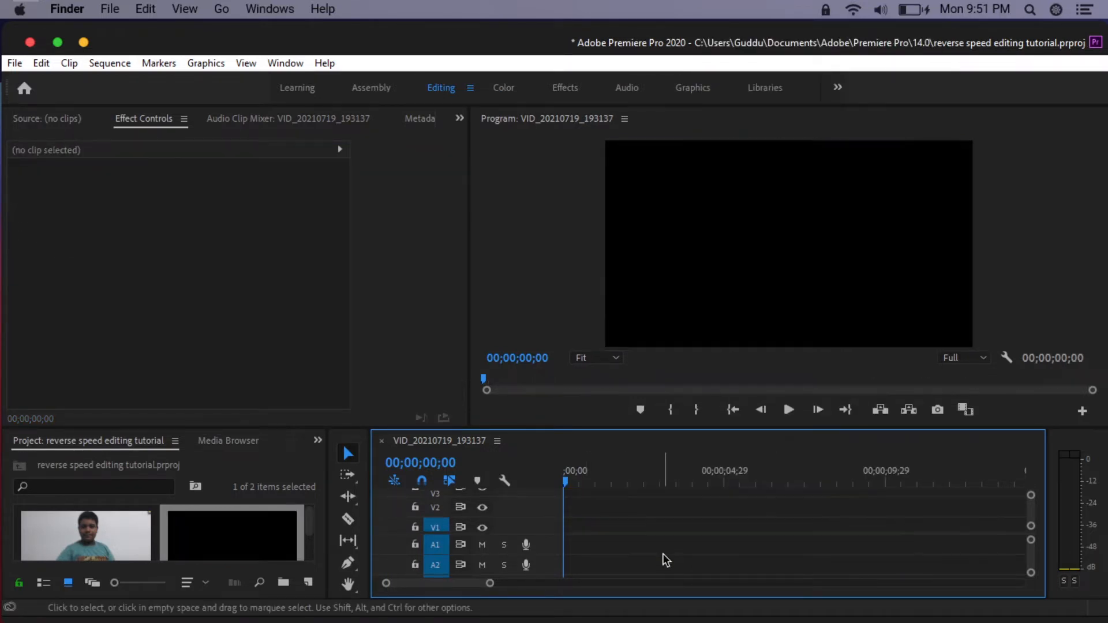
# - Load VID_20210719_193137.mp4 from the project bin into the Source monitor
pyautogui.click(94, 527)
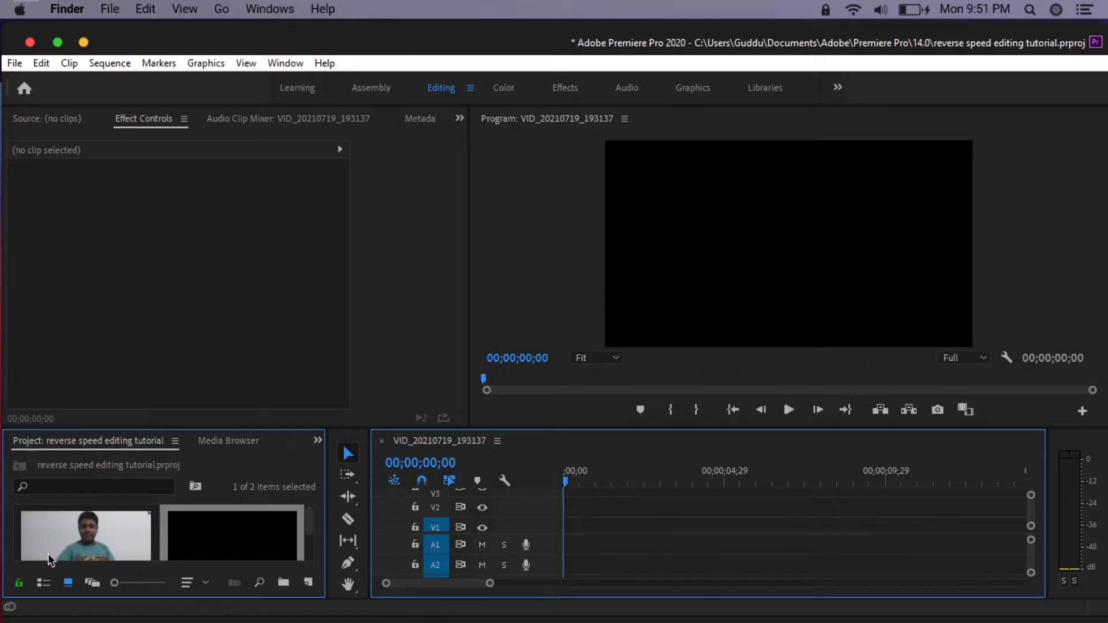
pyautogui.doubleClick(112, 539)
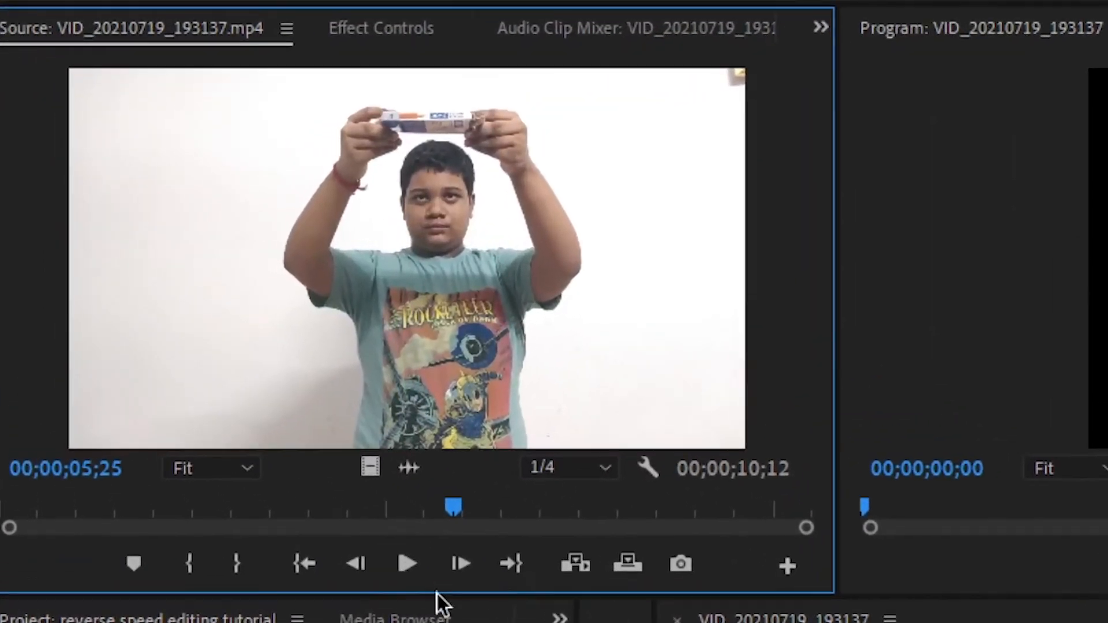
# - Examine the source clip frame by frame from 00;00;05;25 onward, around the moment the raised box is released
pyautogui.click(463, 573)
pyautogui.click(463, 573)
pyautogui.click(463, 573)
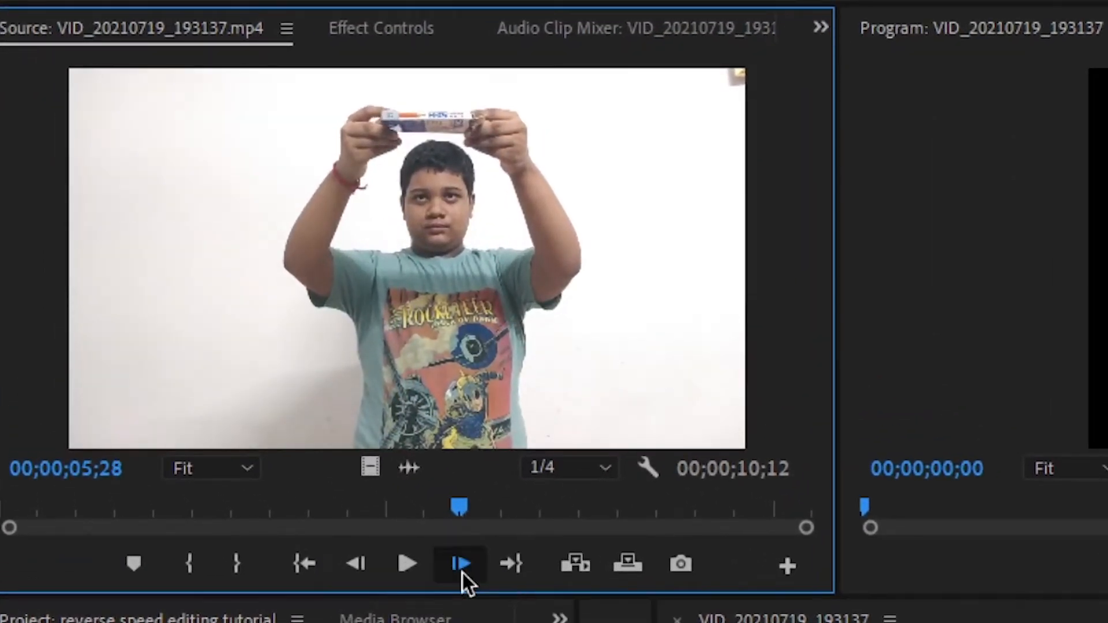
pyautogui.click(463, 573)
pyautogui.click(463, 573)
pyautogui.click(463, 573)
pyautogui.click(463, 573)
pyautogui.click(463, 573)
pyautogui.click(463, 573)
pyautogui.click(463, 573)
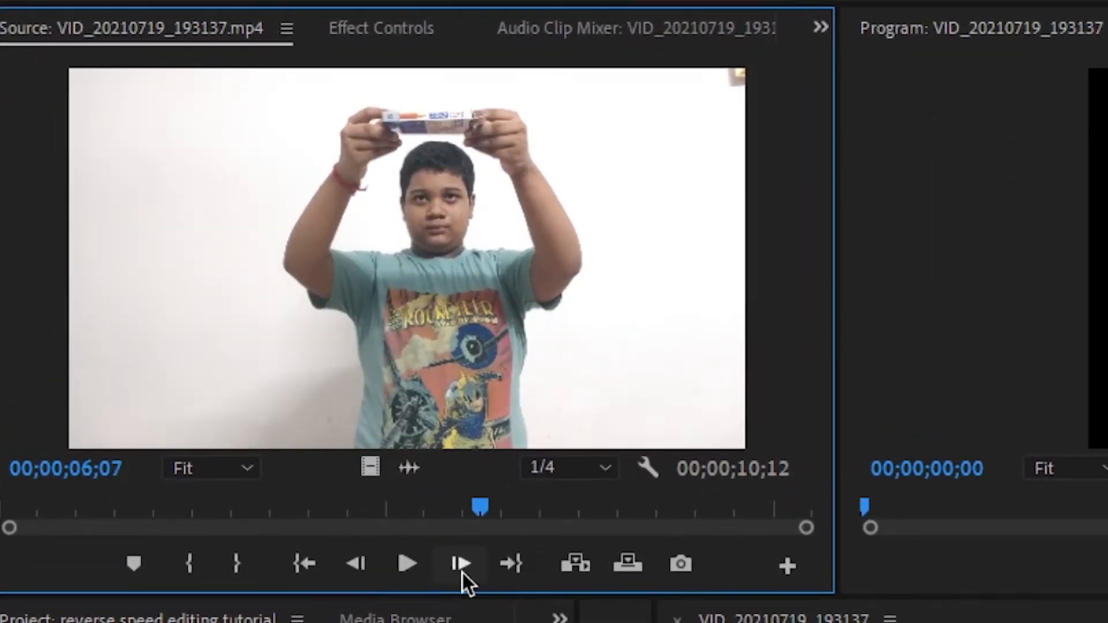
pyautogui.click(463, 573)
pyautogui.click(463, 574)
pyautogui.press('Right')
pyautogui.press('Right')
pyautogui.press('Right')
pyautogui.press('Right')
pyautogui.press('Right')
pyautogui.press('Right')
pyautogui.press('Right')
pyautogui.press('Right')
pyautogui.press('Right')
pyautogui.press('Right')
pyautogui.press('Right')
pyautogui.press('Right')
pyautogui.press('Right')
pyautogui.press('Right')
pyautogui.press('Right')
pyautogui.press('Right')
pyautogui.press('Right')
pyautogui.press('Right')
pyautogui.press('Right')
pyautogui.press('Right')
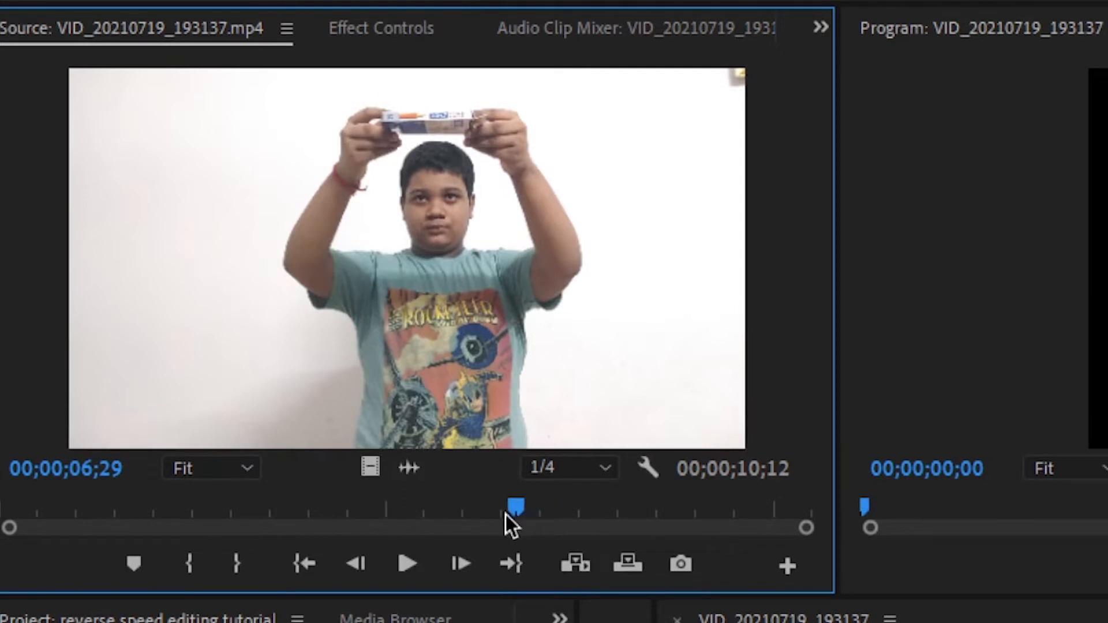
# - Mark the In point of the source clip at 00;00;06;06, just before the box is released
pyautogui.click(435, 508)
pyautogui.click(473, 565)
pyautogui.click(472, 565)
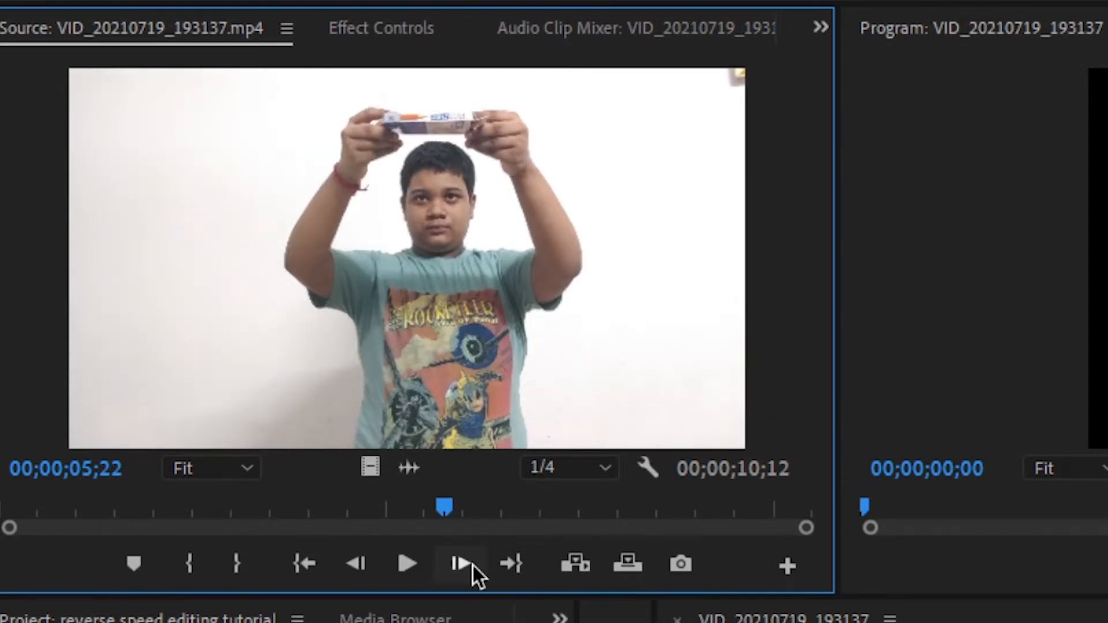
pyautogui.click(473, 565)
pyautogui.click(472, 565)
pyautogui.click(468, 575)
pyautogui.click(468, 575)
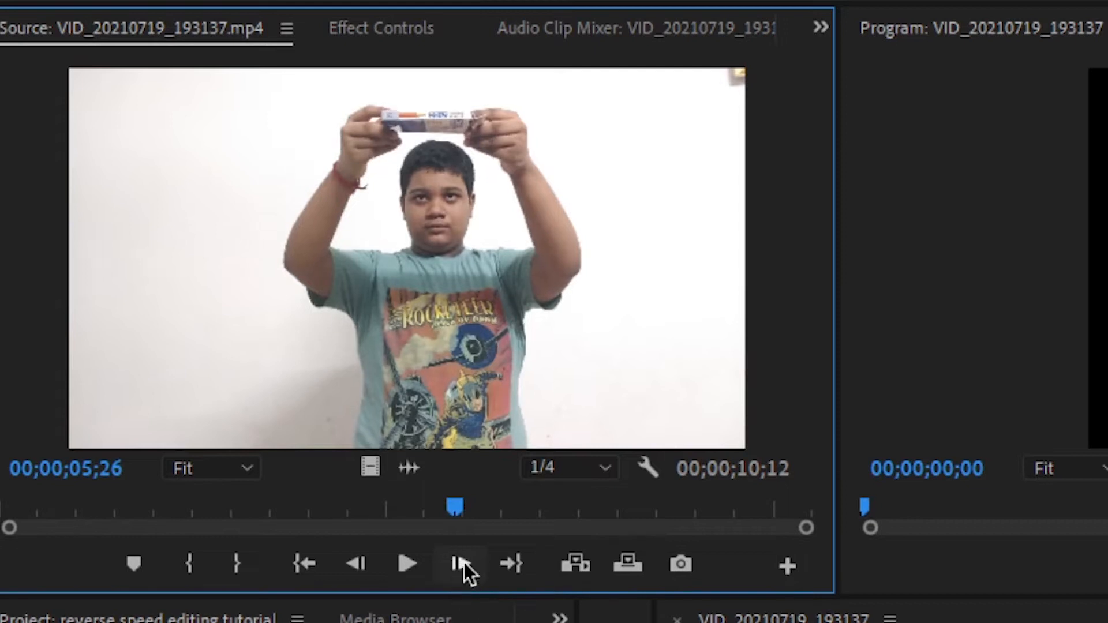
pyautogui.click(464, 563)
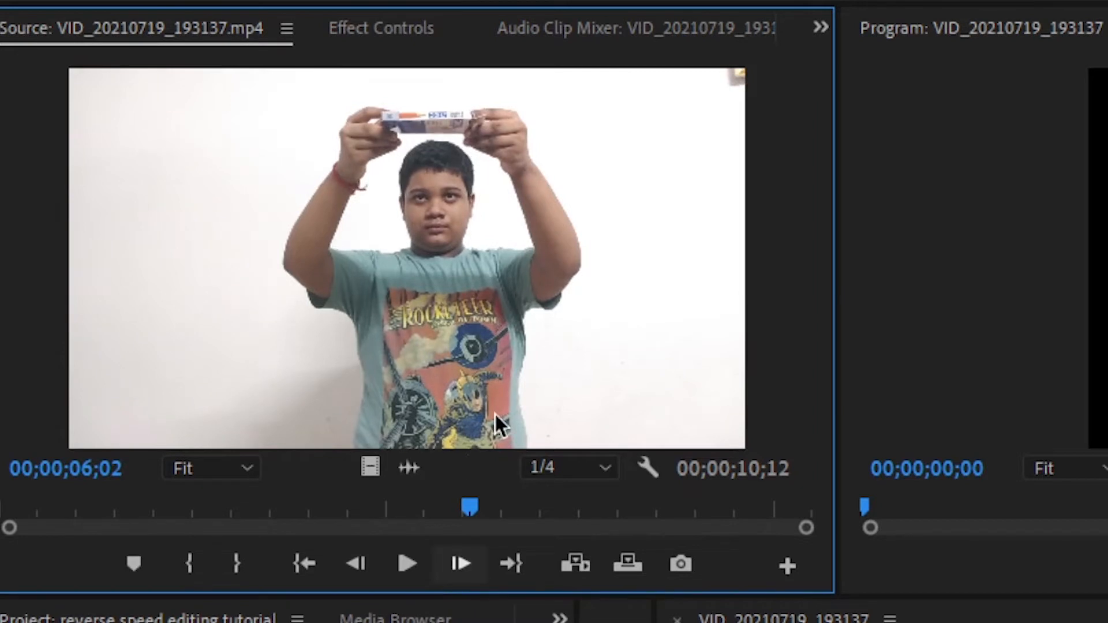
pyautogui.press('Right')
pyautogui.press('Right')
pyautogui.press('Right')
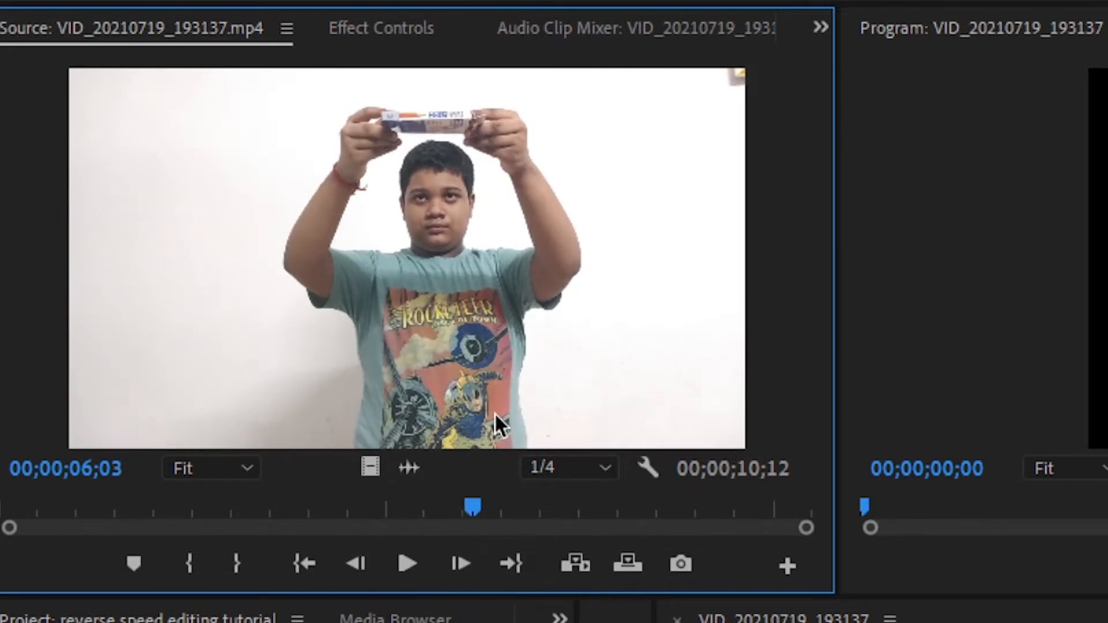
pyautogui.press('Right')
pyautogui.press('Right')
pyautogui.press('Right')
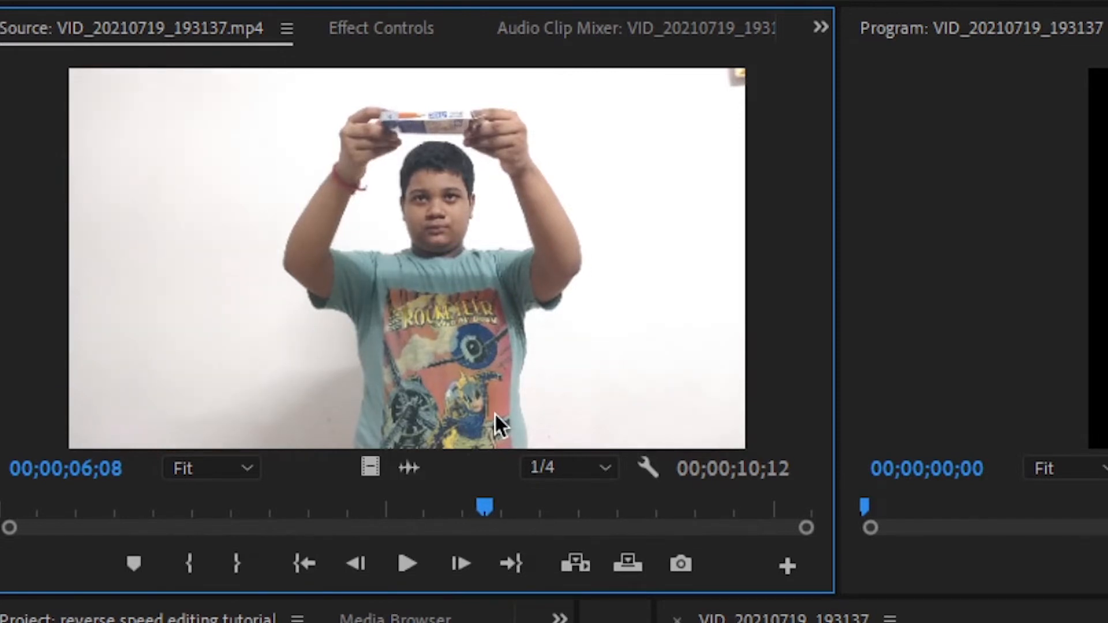
pyautogui.press('Right')
pyautogui.press('Right')
pyautogui.press('Right')
pyautogui.press('Right')
pyautogui.press('Right')
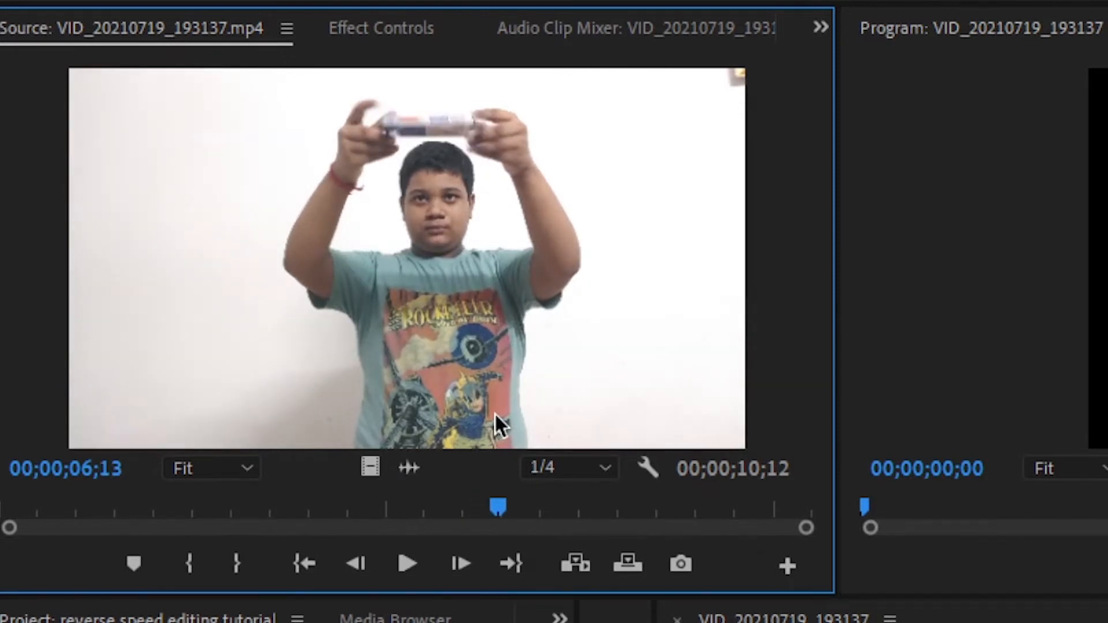
pyautogui.press('Left')
pyautogui.press('Left')
pyautogui.press('Left')
pyautogui.press('Left')
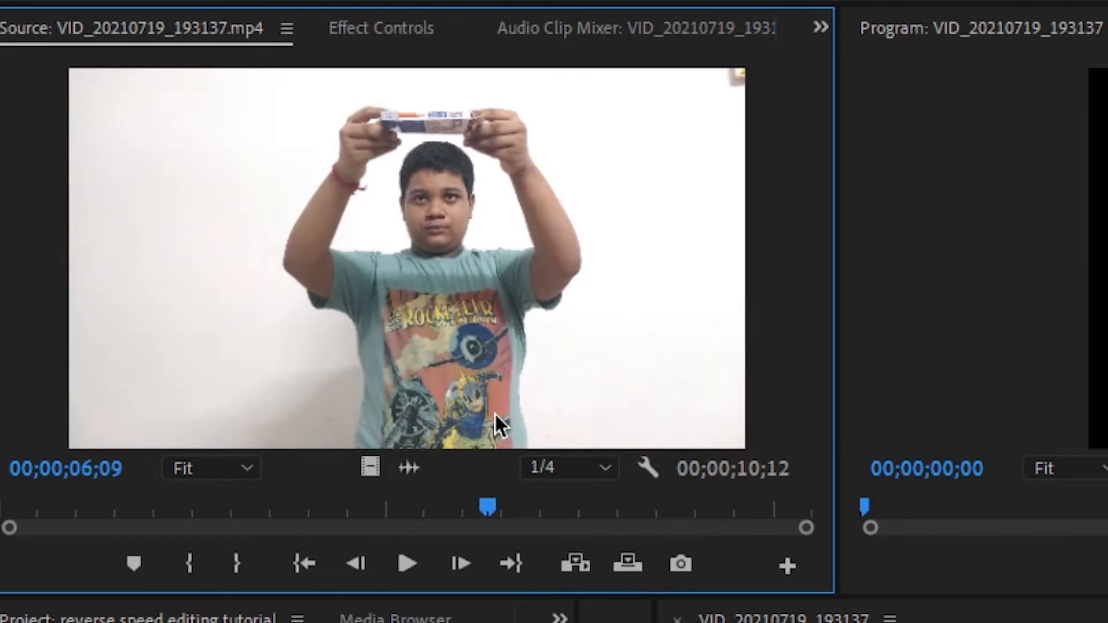
pyautogui.press('Left')
pyautogui.press('Left')
pyautogui.press('Left')
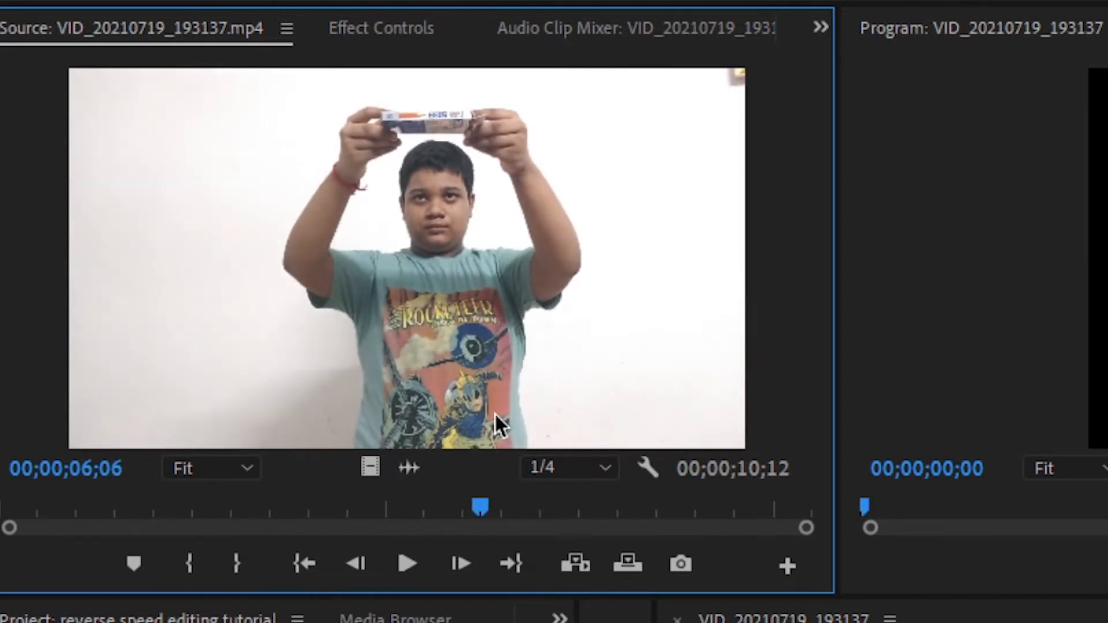
pyautogui.click(190, 569)
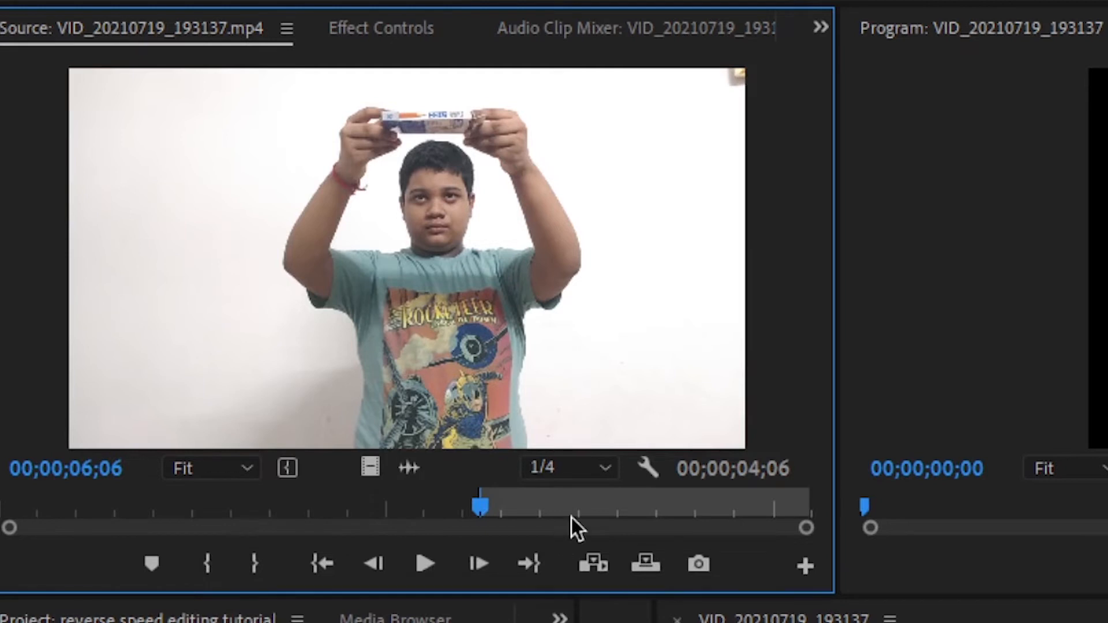
# - Mark the Out point of the source clip at 00;00;06;22, with the box falling in front of the shirt
pyautogui.press('Right')
pyautogui.press('Right')
pyautogui.press('Right')
pyautogui.press('Right')
pyautogui.press('Right')
pyautogui.press('Right')
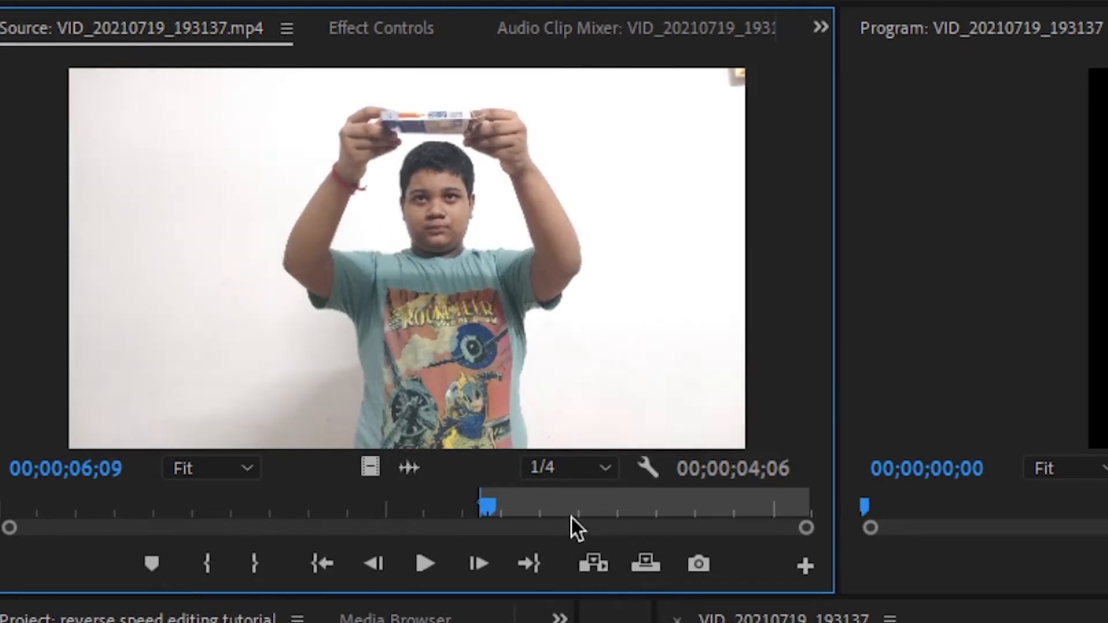
pyautogui.press('Right')
pyautogui.press('Right')
pyautogui.press('Right')
pyautogui.press('Right')
pyautogui.press('Right')
pyautogui.press('Right')
pyautogui.press('Right')
pyautogui.press('Right')
pyautogui.press('Right')
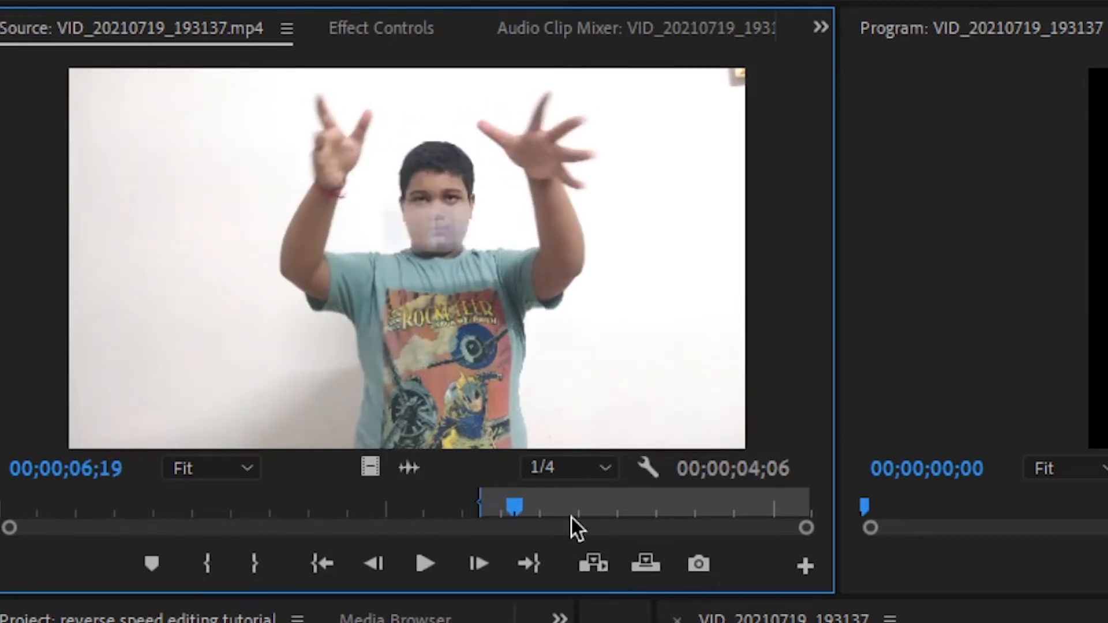
pyautogui.press('Right')
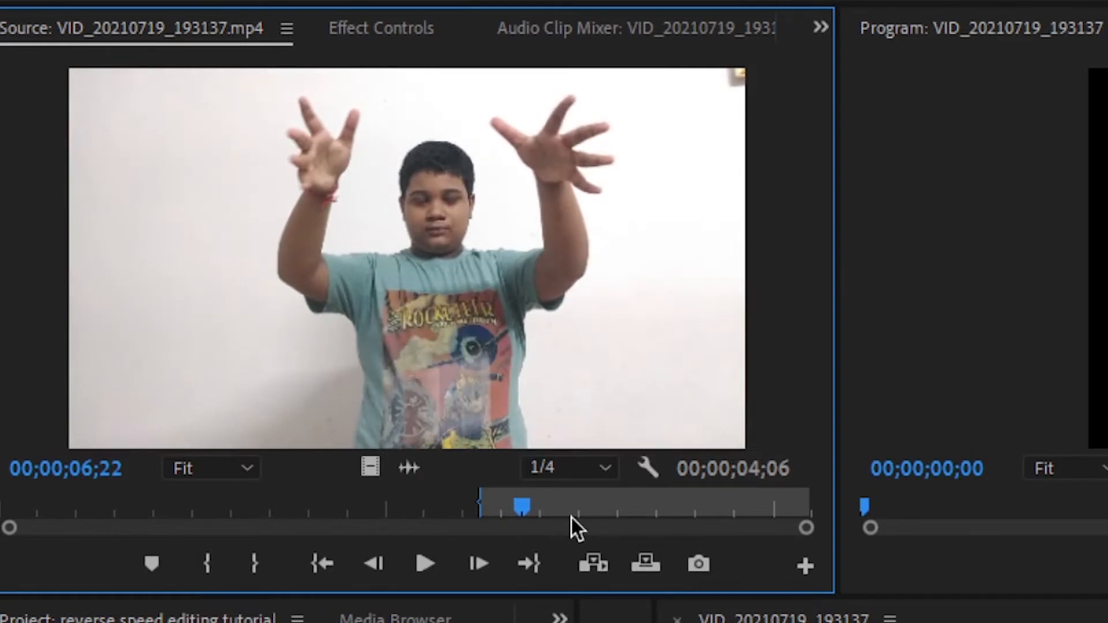
pyautogui.press('Right')
pyautogui.press('Left')
pyautogui.press('Left')
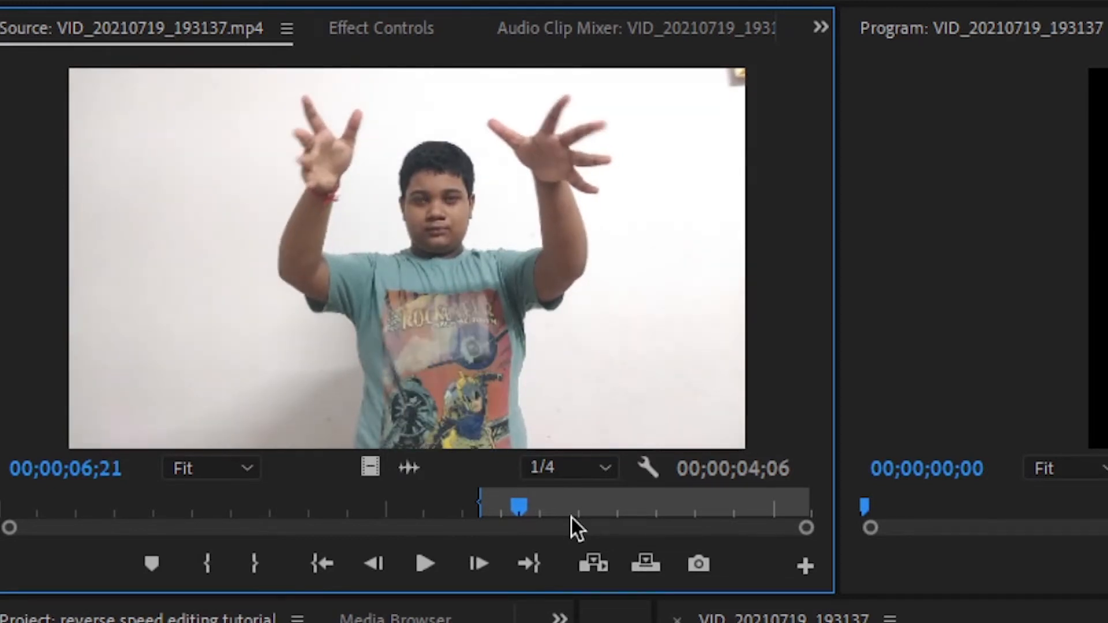
pyautogui.press('Right')
pyautogui.press('Right')
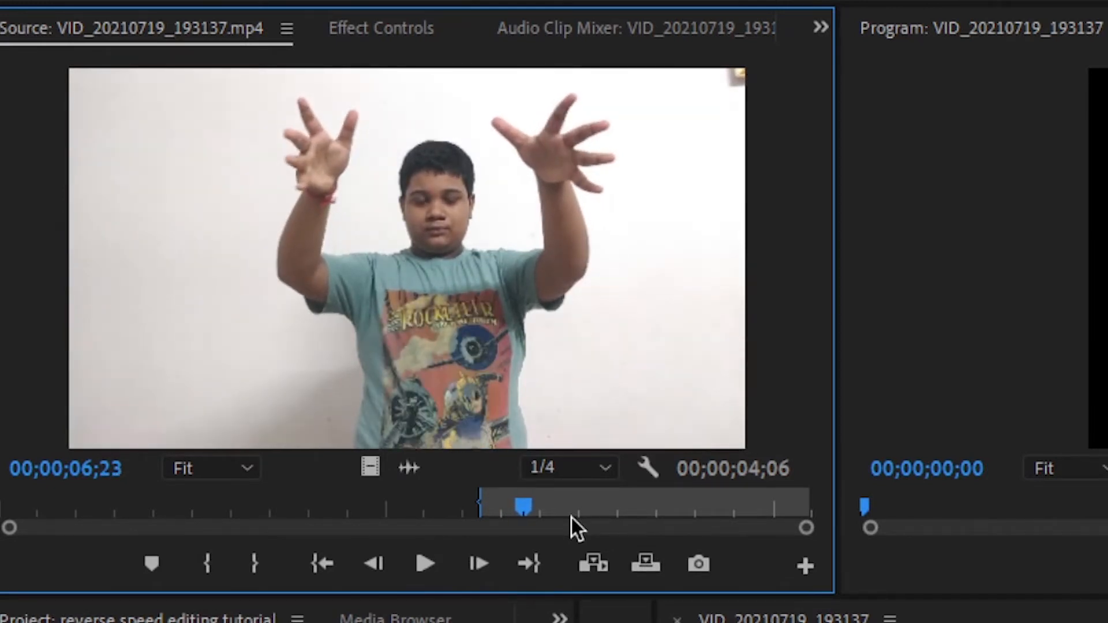
pyautogui.press('Left')
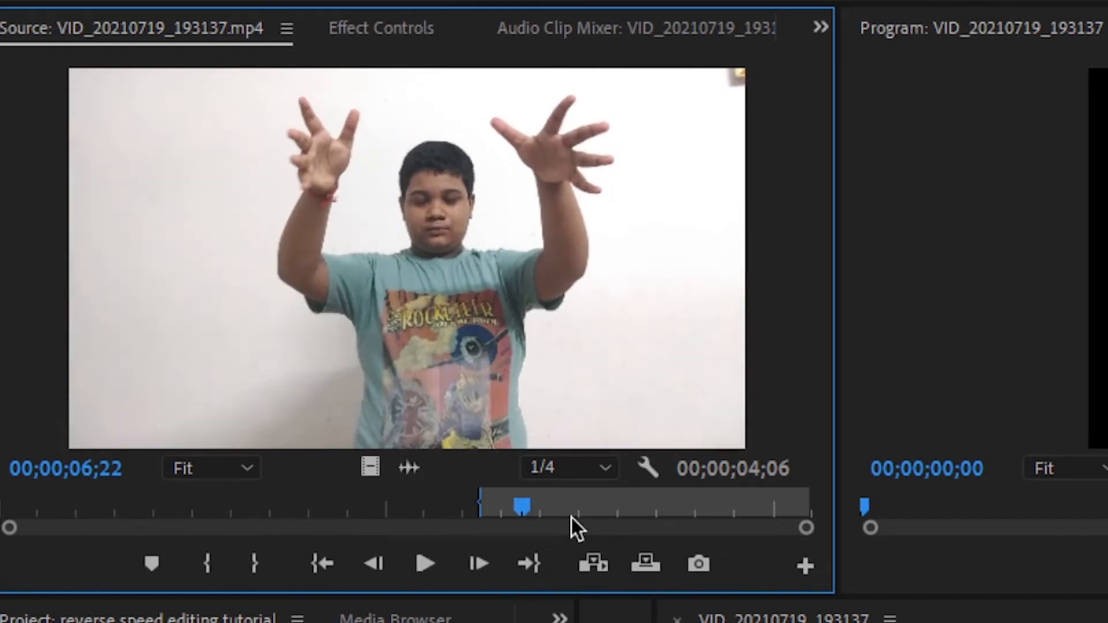
pyautogui.click(243, 570)
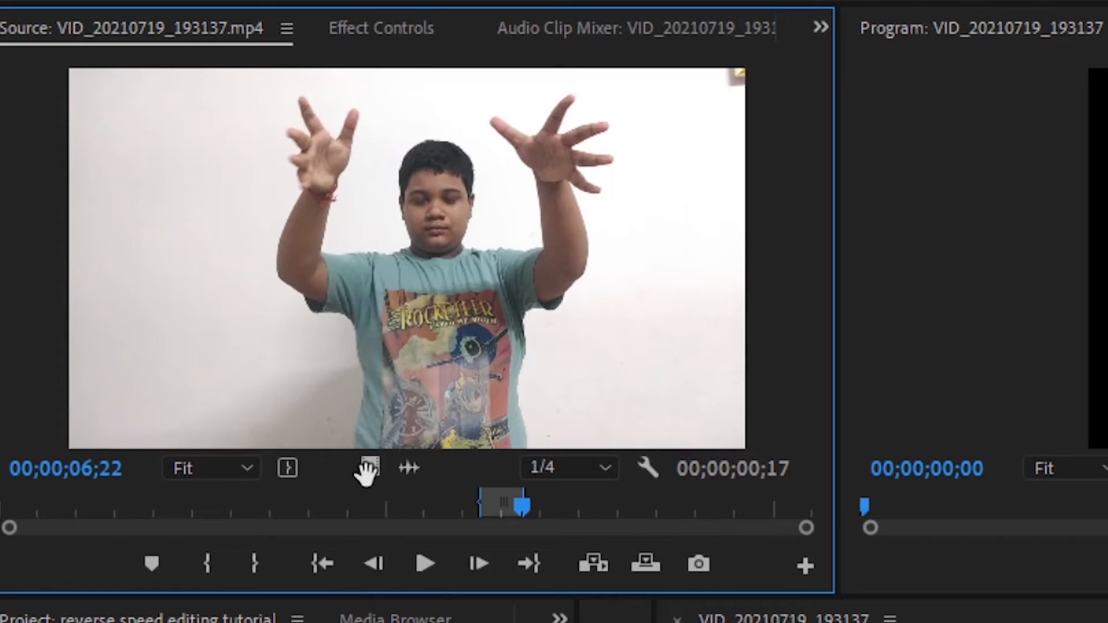
# - Place only the video of the marked source range on track V2 at the start of the sequence
pyautogui.moveTo(368, 473); pyautogui.dragTo(1035, 622)
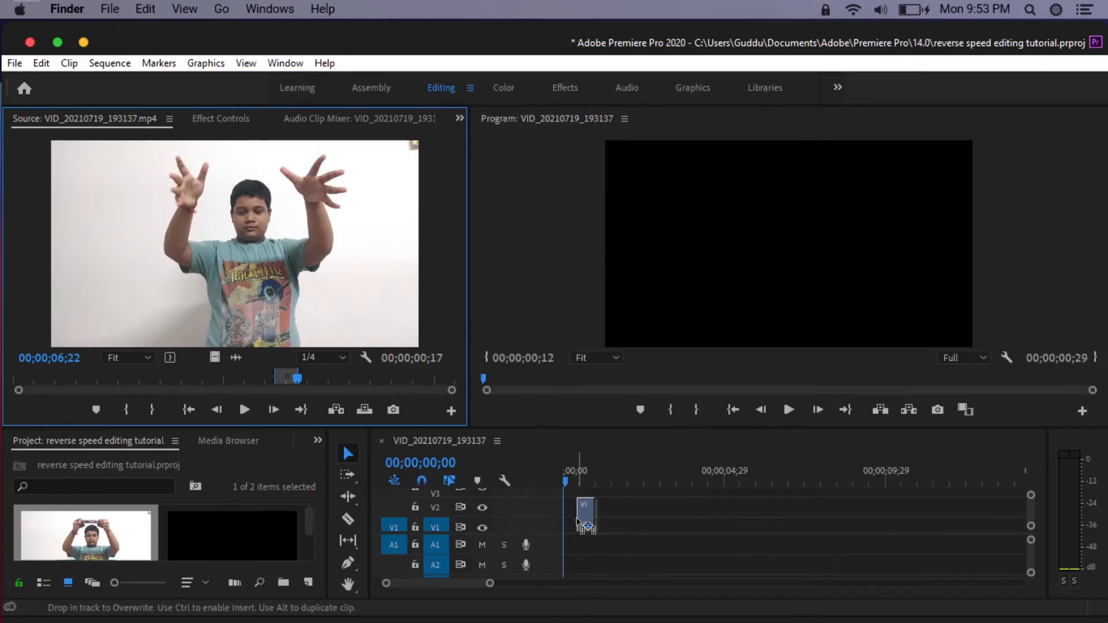
pyautogui.moveTo(579, 523); pyautogui.dragTo(569, 519)
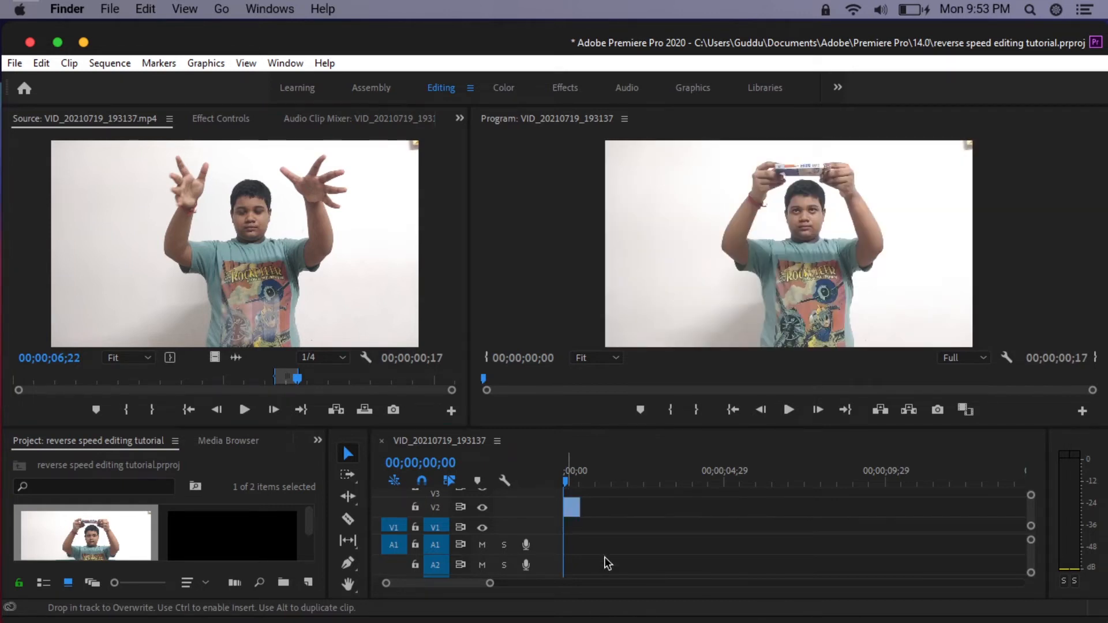
pyautogui.moveTo(387, 584); pyautogui.dragTo(427, 583)
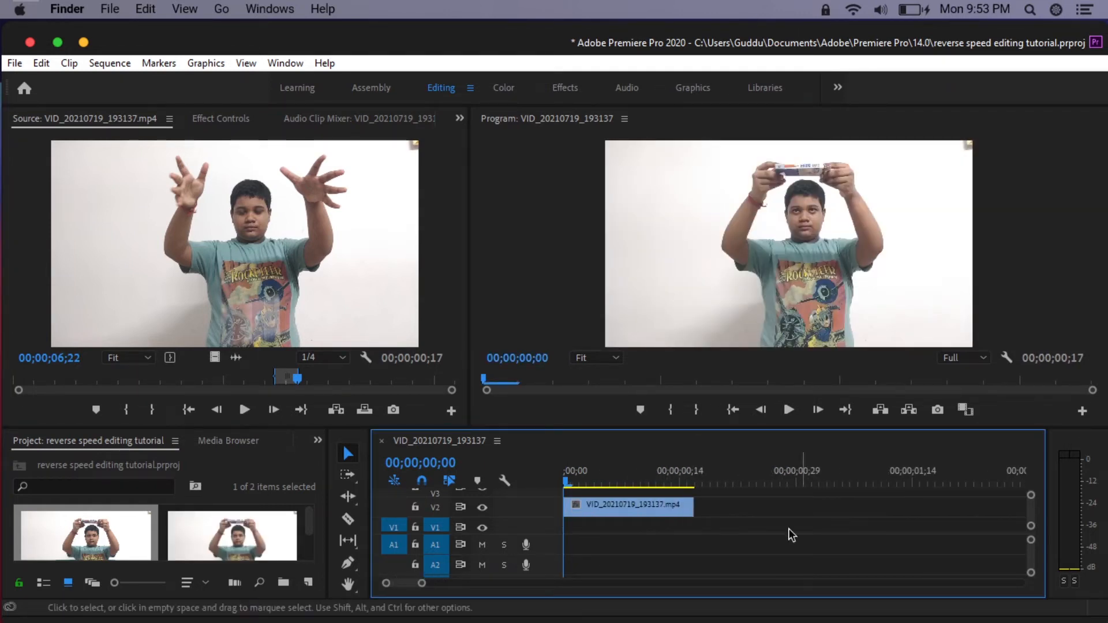
# - Slow the clip on track V2 to 40% speed with Optical Flow time interpolation
pyautogui.rightClick(654, 508)
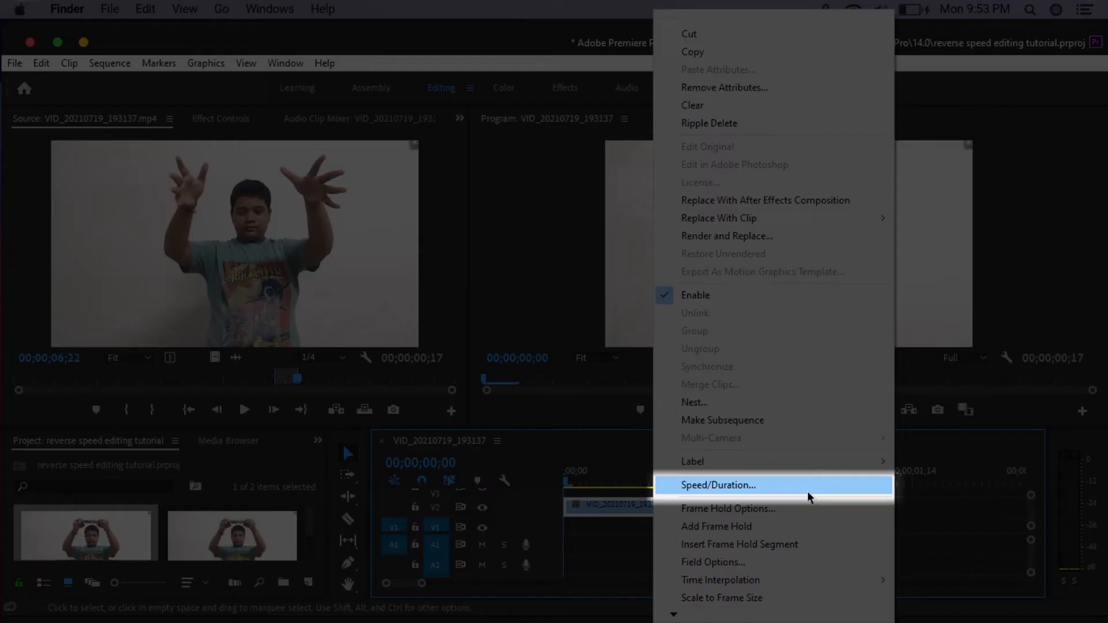
pyautogui.click(808, 486)
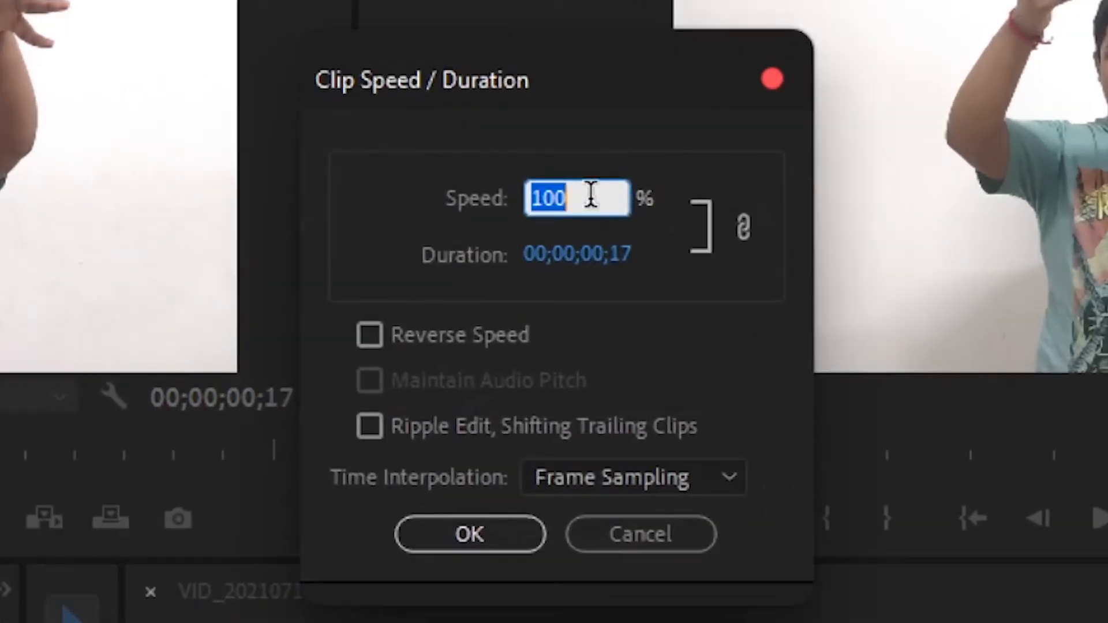
pyautogui.write('40')
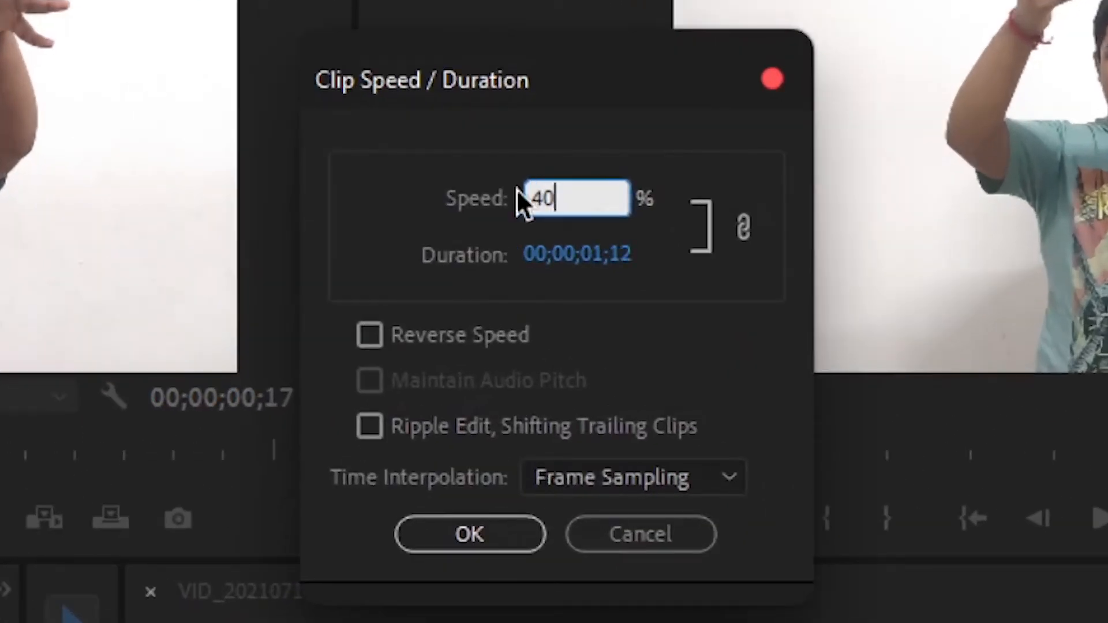
pyautogui.click(734, 478)
pyautogui.click(656, 601)
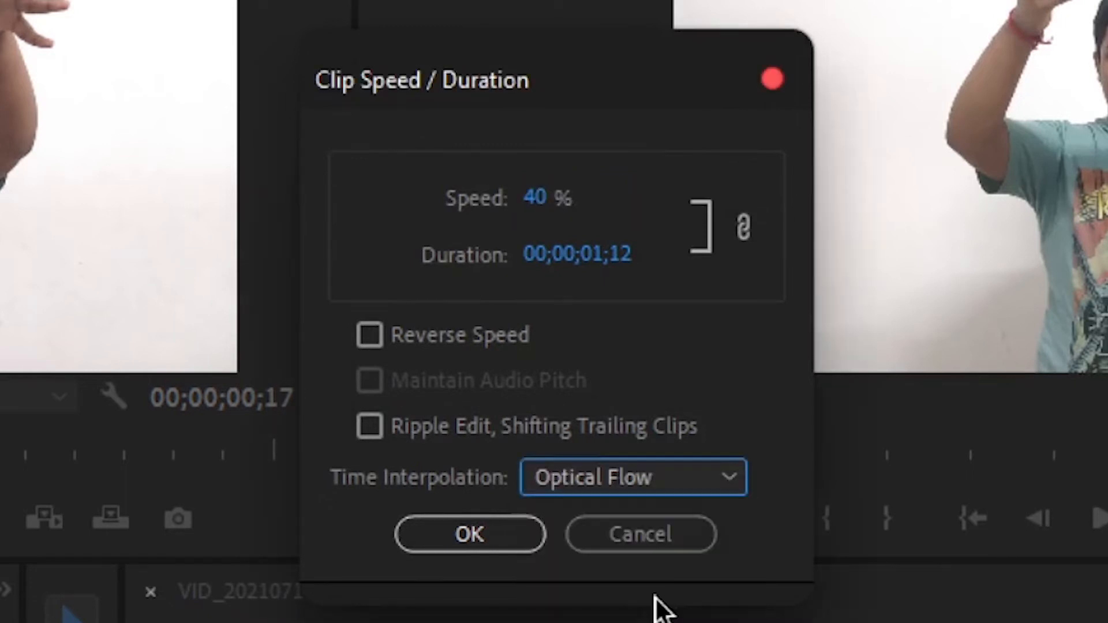
pyautogui.click(465, 536)
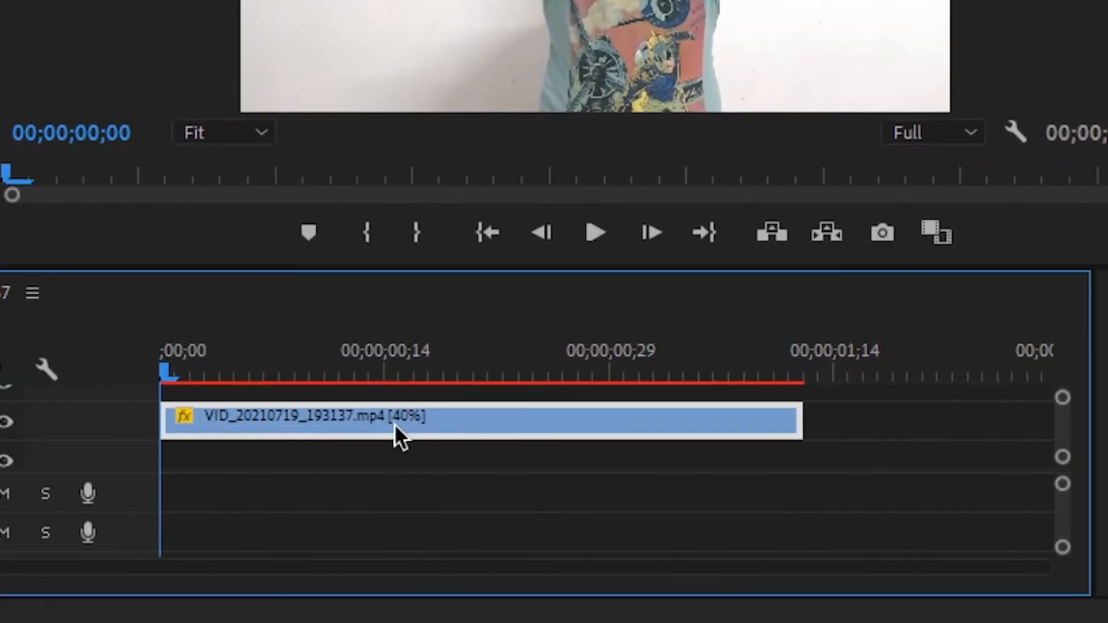
# - Duplicate the slowed clip directly after itself on track V2 and turn on Reverse Speed for the copy
pyautogui.moveTo(395, 426)
pyautogui.moveTo(393, 411); pyautogui.dragTo(837, 419)
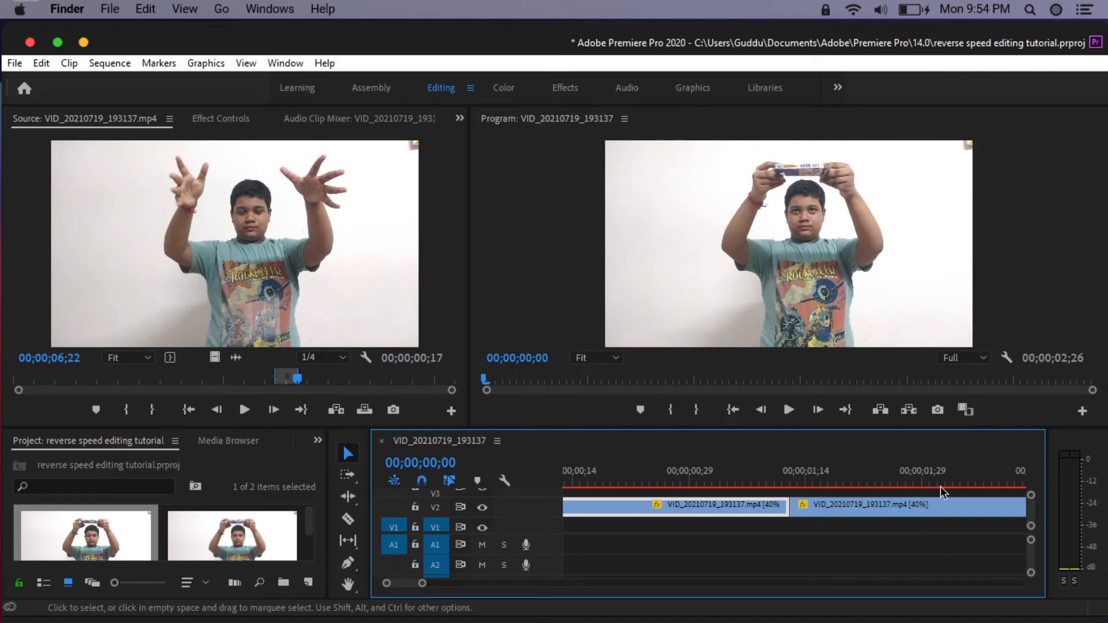
pyautogui.click(857, 508)
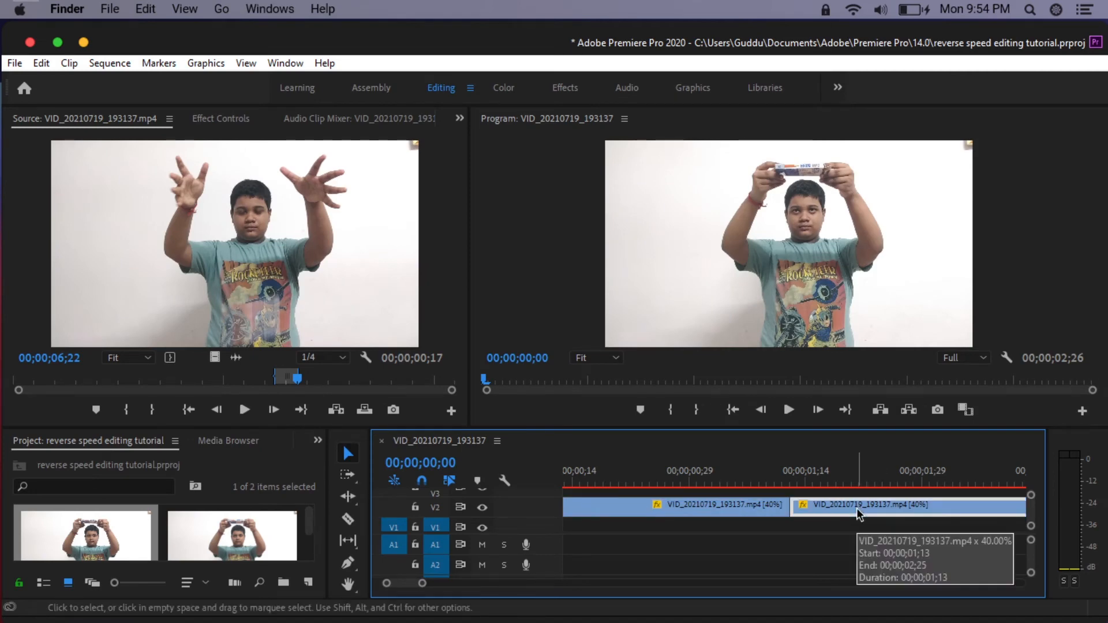
pyautogui.rightClick(859, 513)
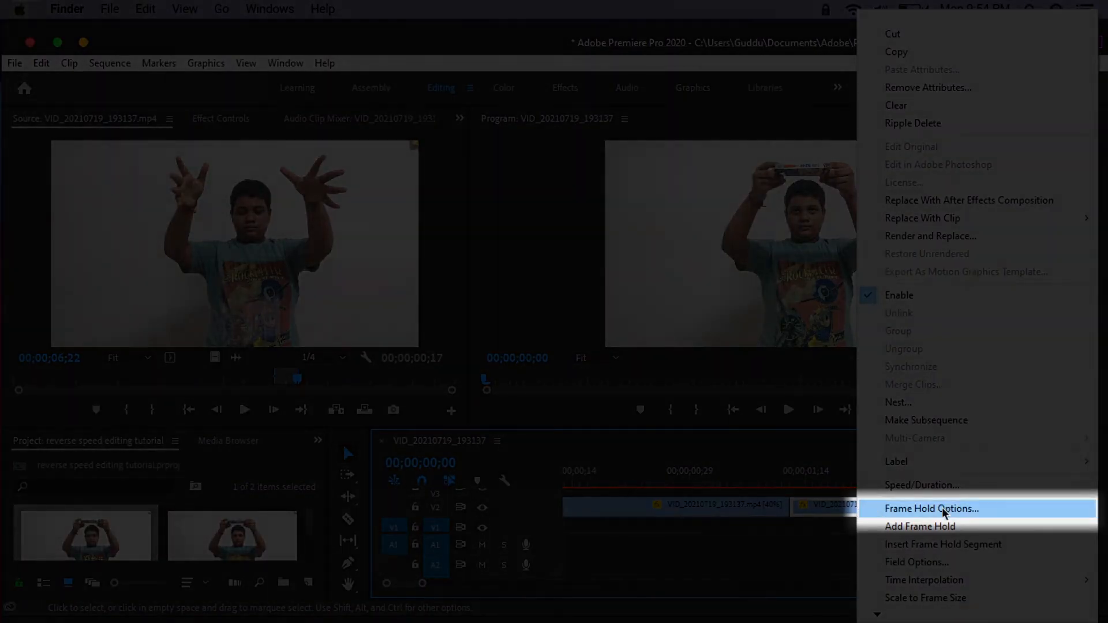
pyautogui.click(1045, 492)
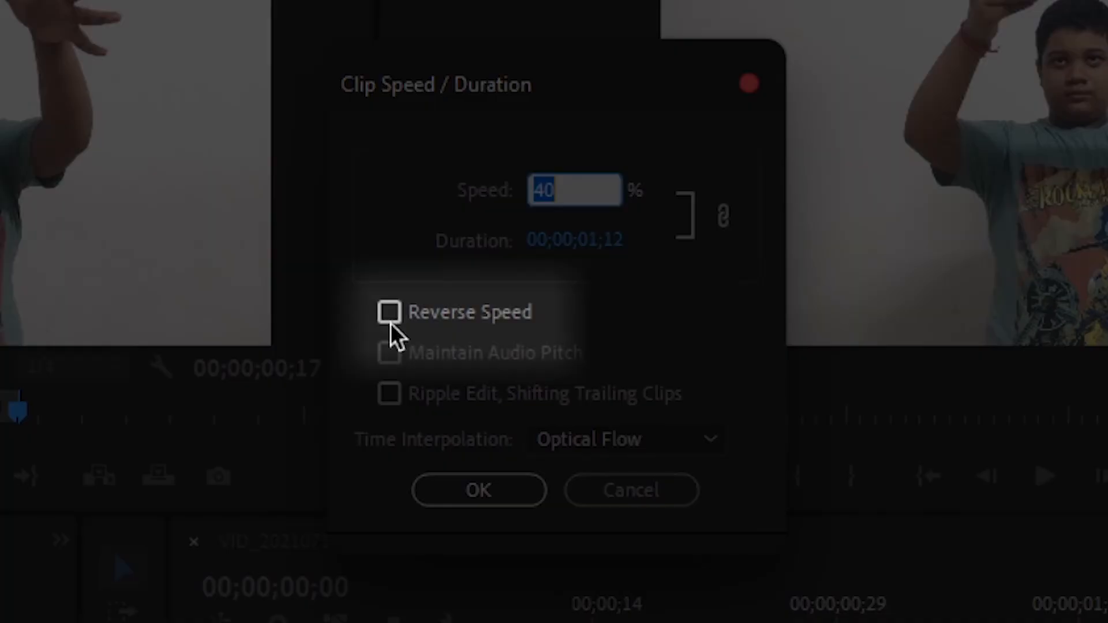
pyautogui.click(390, 323)
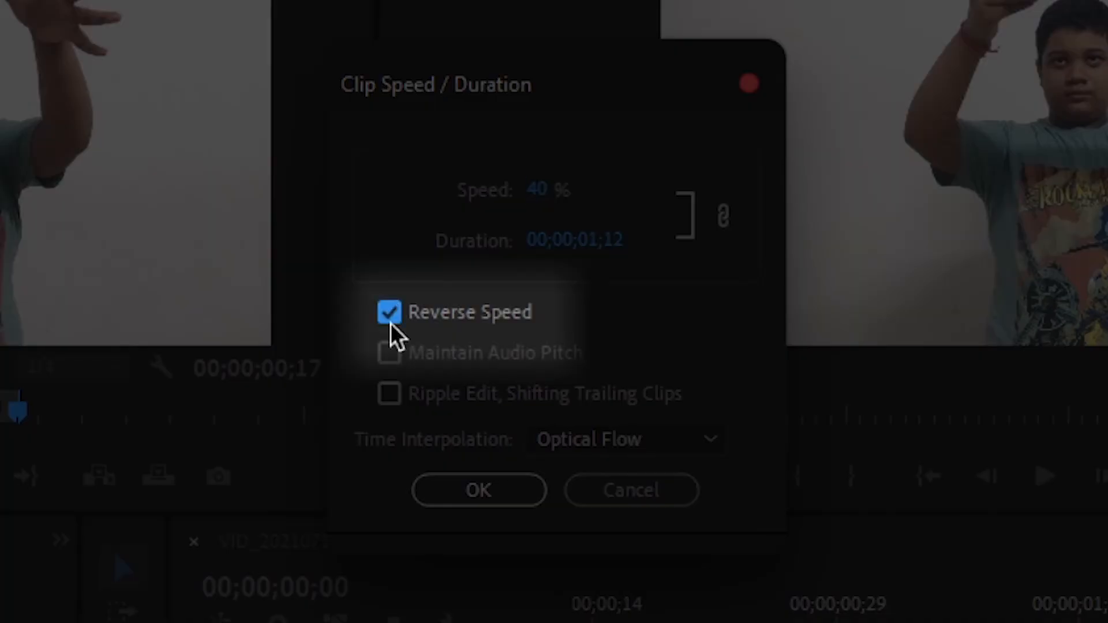
pyautogui.click(469, 490)
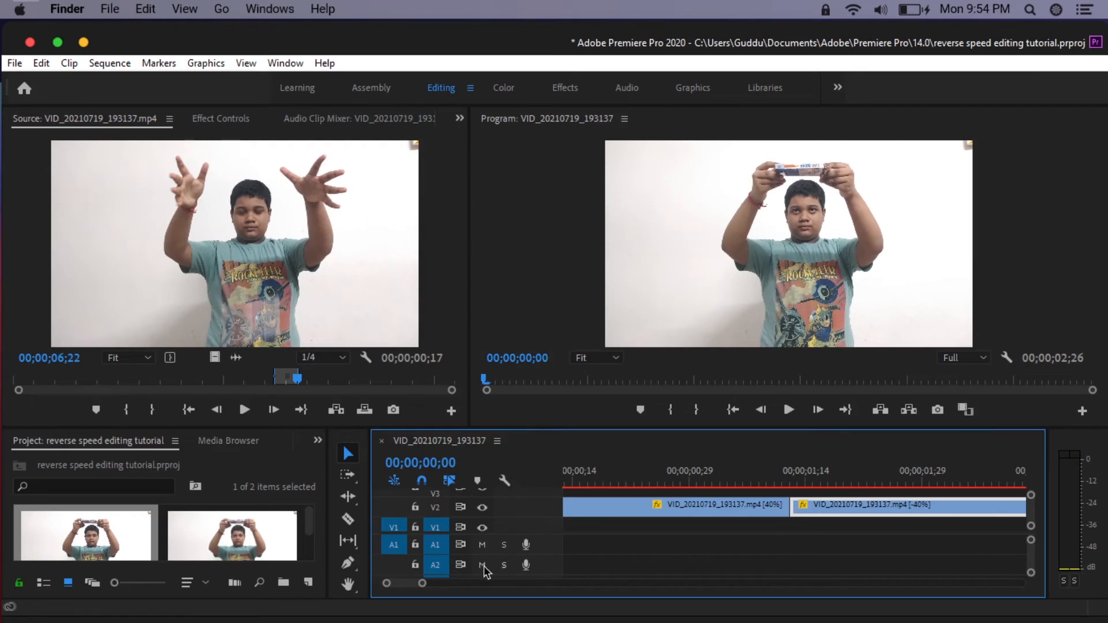
# - Examine the sequence frame by frame from its start through the forward clip and the reversed copy to the end
pyautogui.moveTo(403, 584); pyautogui.dragTo(397, 584)
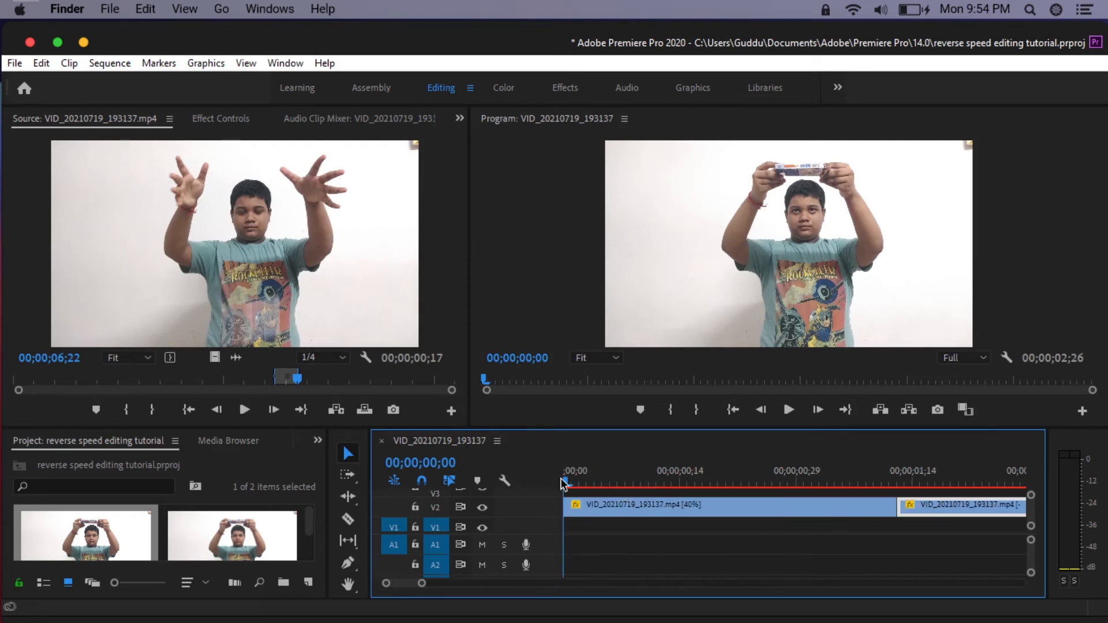
pyautogui.moveTo(565, 483); pyautogui.dragTo(633, 487)
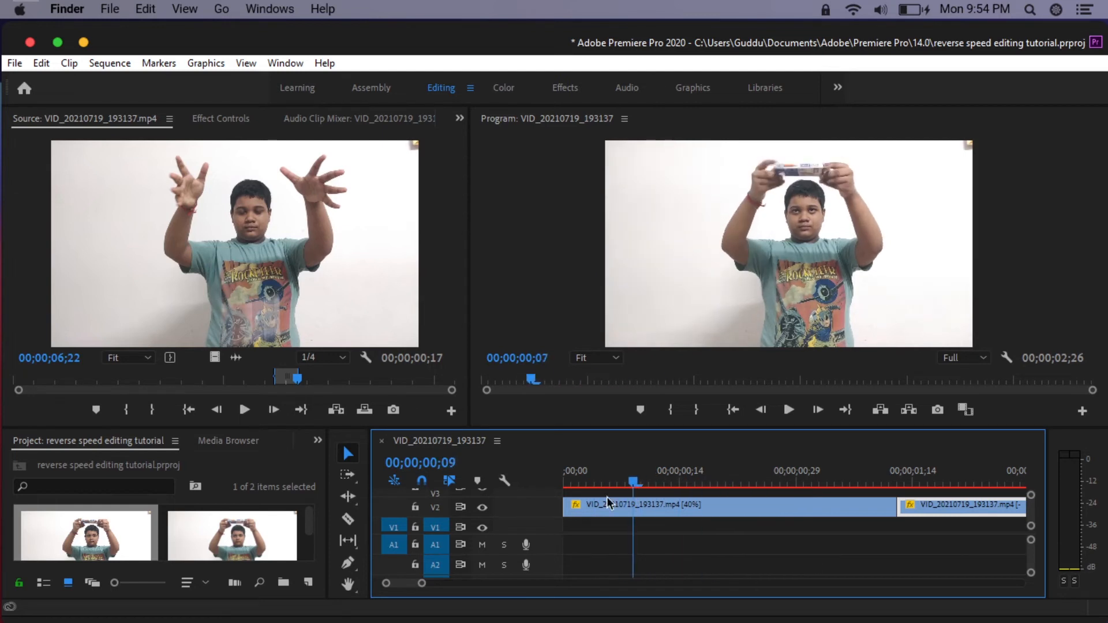
pyautogui.press('Home')
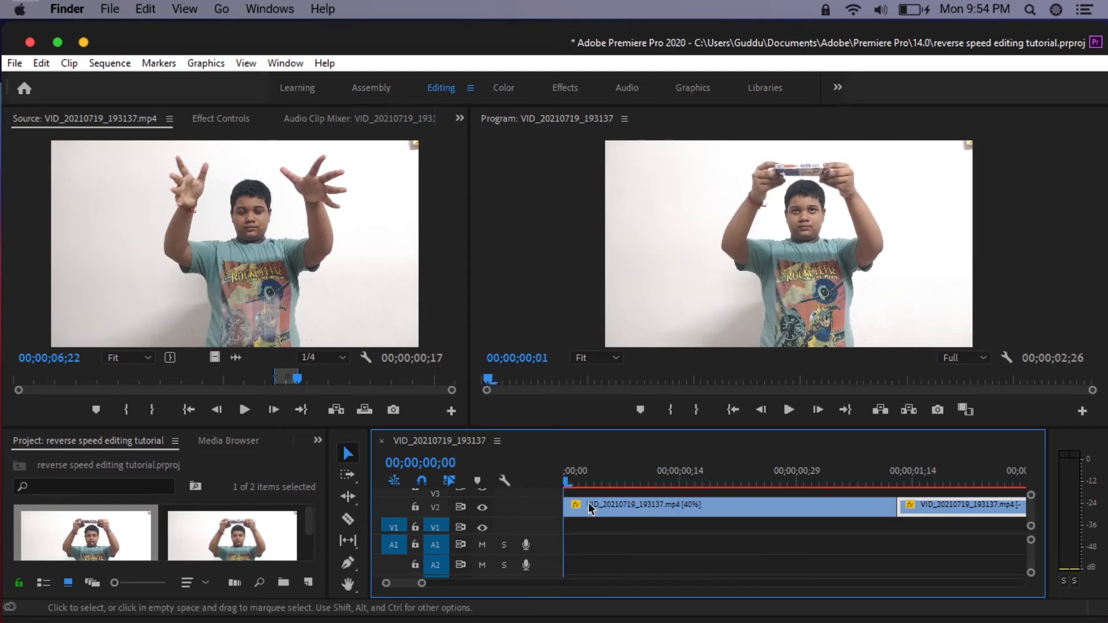
pyautogui.click(826, 420)
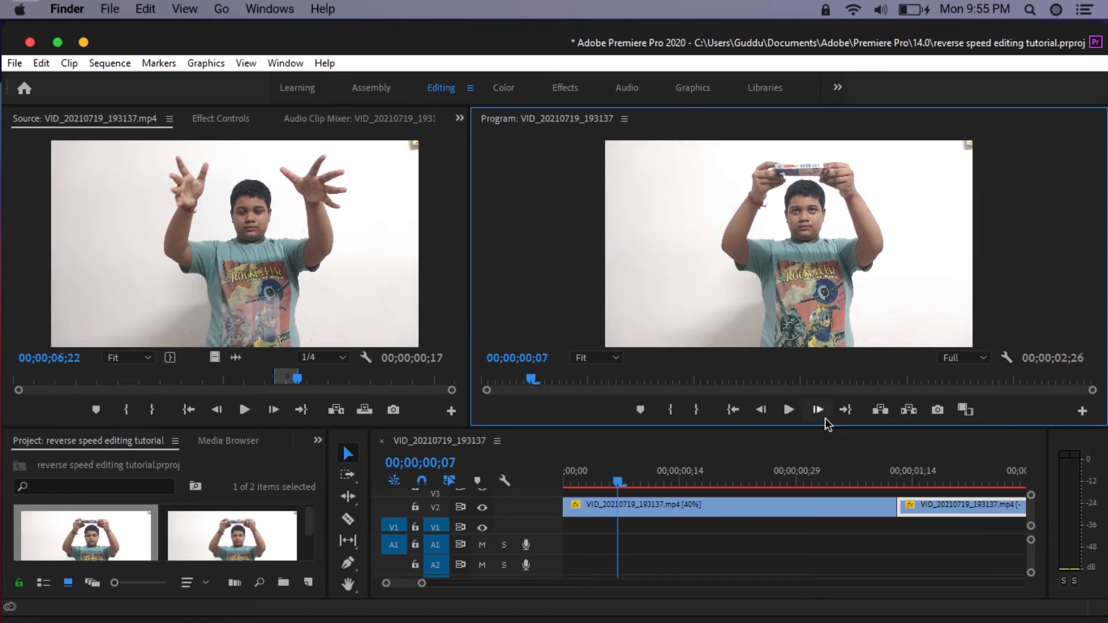
pyautogui.click(825, 420)
pyautogui.click(827, 424)
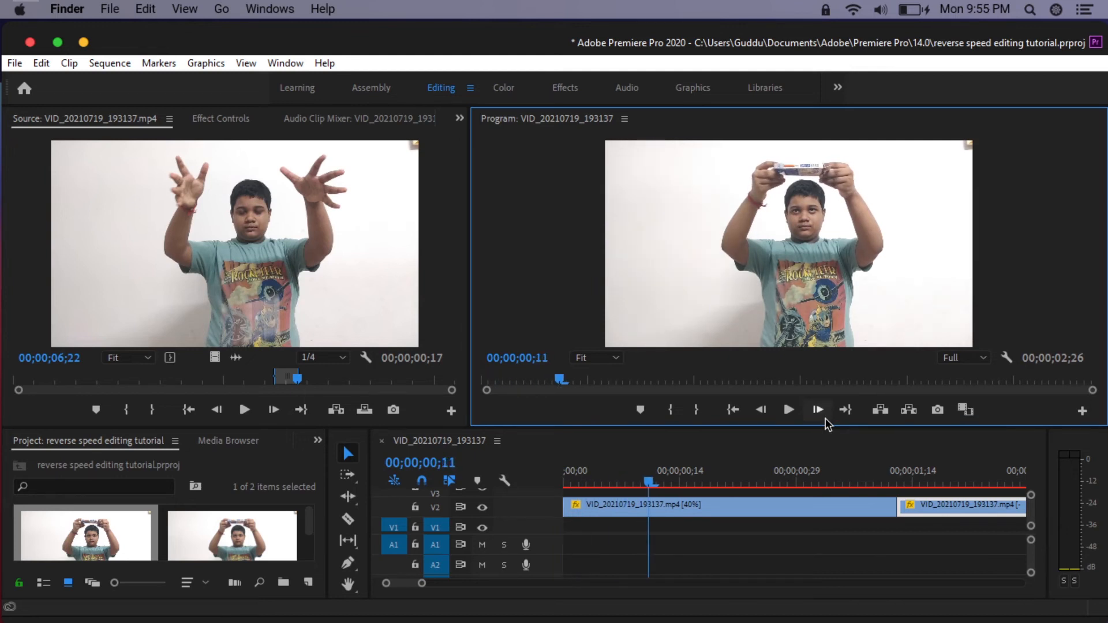
pyautogui.click(826, 425)
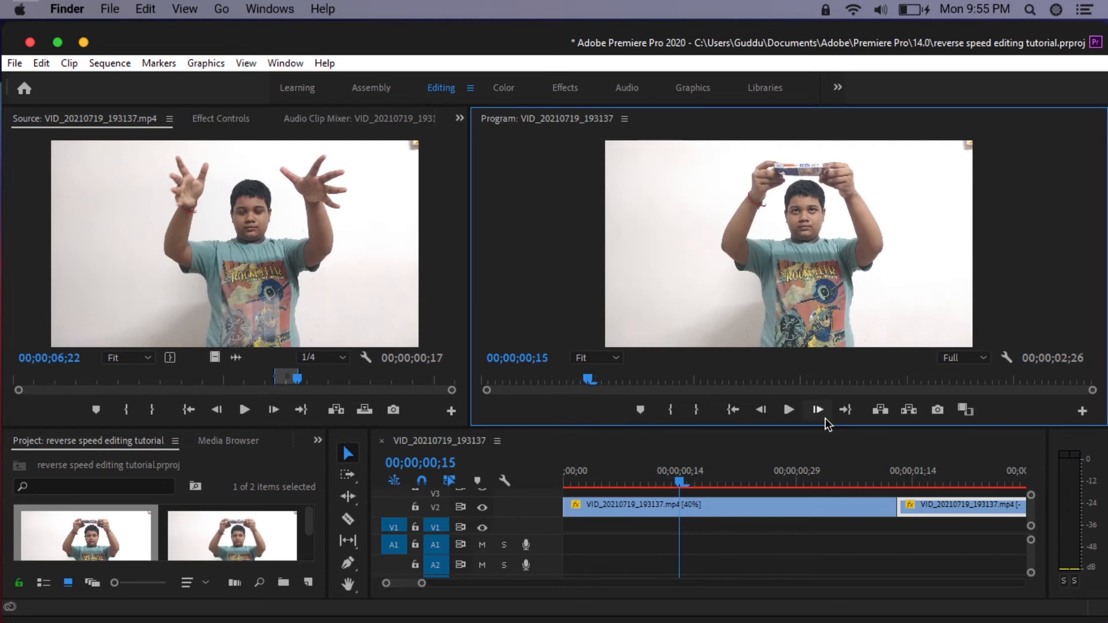
pyautogui.click(826, 421)
pyautogui.click(826, 421)
pyautogui.click(826, 420)
pyautogui.click(826, 421)
pyautogui.click(826, 421)
pyautogui.click(826, 421)
pyautogui.click(826, 420)
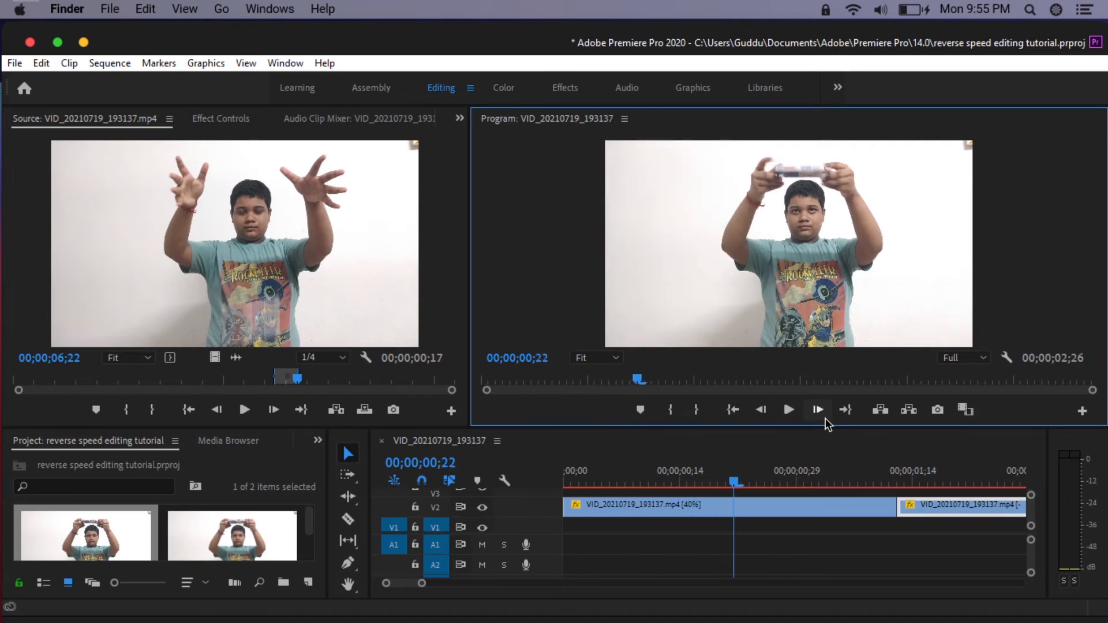
pyautogui.click(827, 423)
pyautogui.click(827, 423)
pyautogui.click(827, 424)
pyautogui.click(826, 423)
pyautogui.click(827, 423)
pyautogui.click(827, 423)
pyautogui.click(827, 423)
pyautogui.click(826, 423)
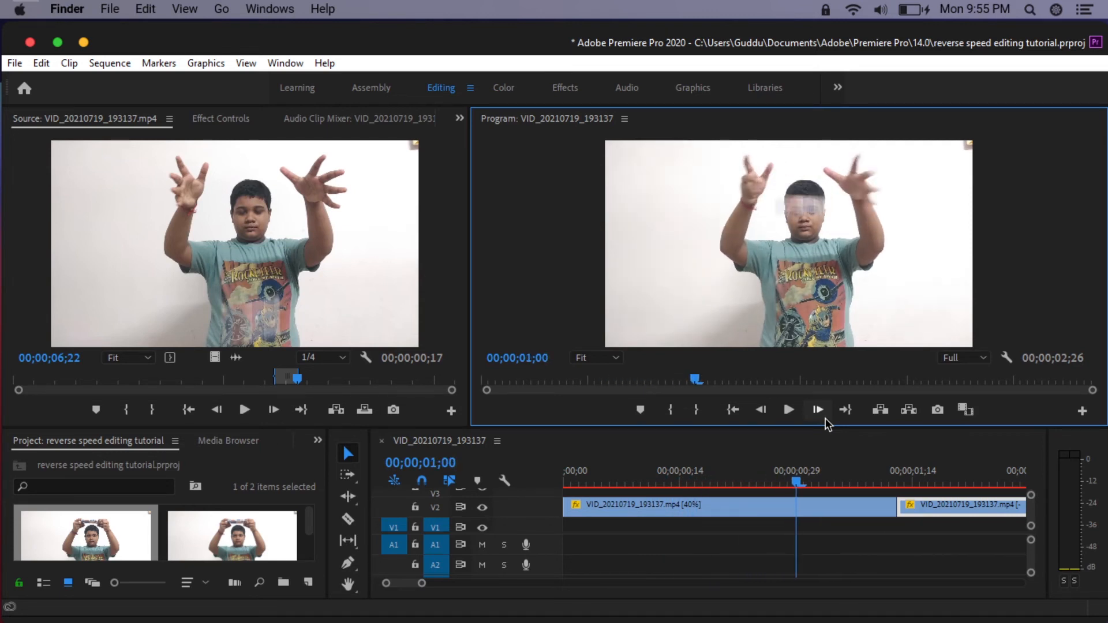
pyautogui.click(827, 423)
pyautogui.click(827, 424)
pyautogui.click(827, 423)
pyautogui.click(827, 423)
pyautogui.click(826, 424)
pyautogui.click(826, 423)
pyautogui.click(826, 423)
pyautogui.click(827, 423)
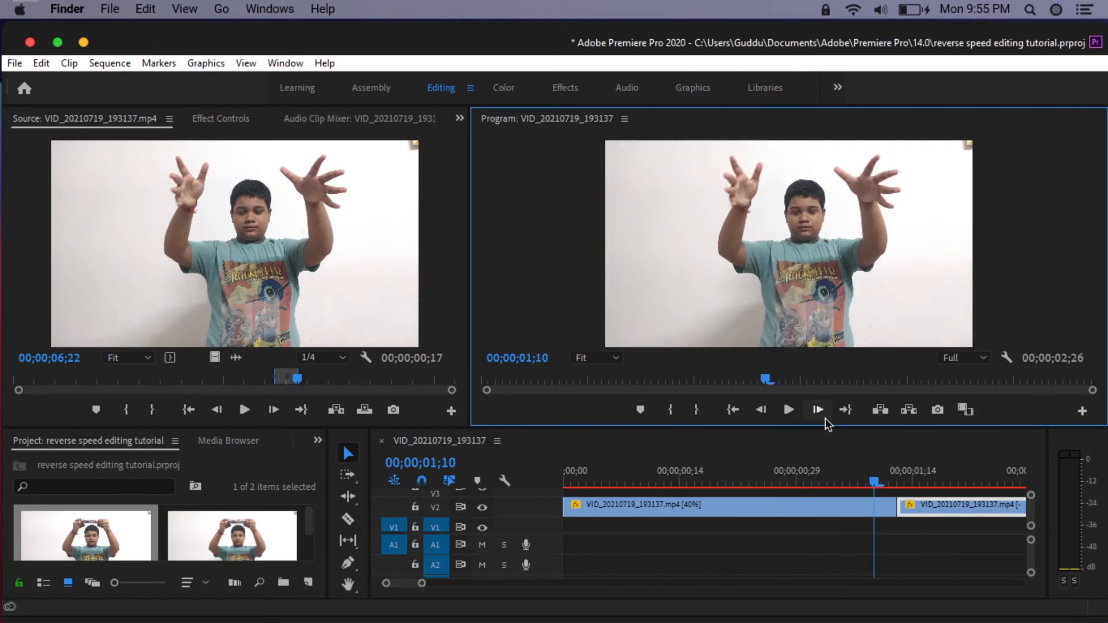
pyautogui.click(827, 423)
pyautogui.click(827, 423)
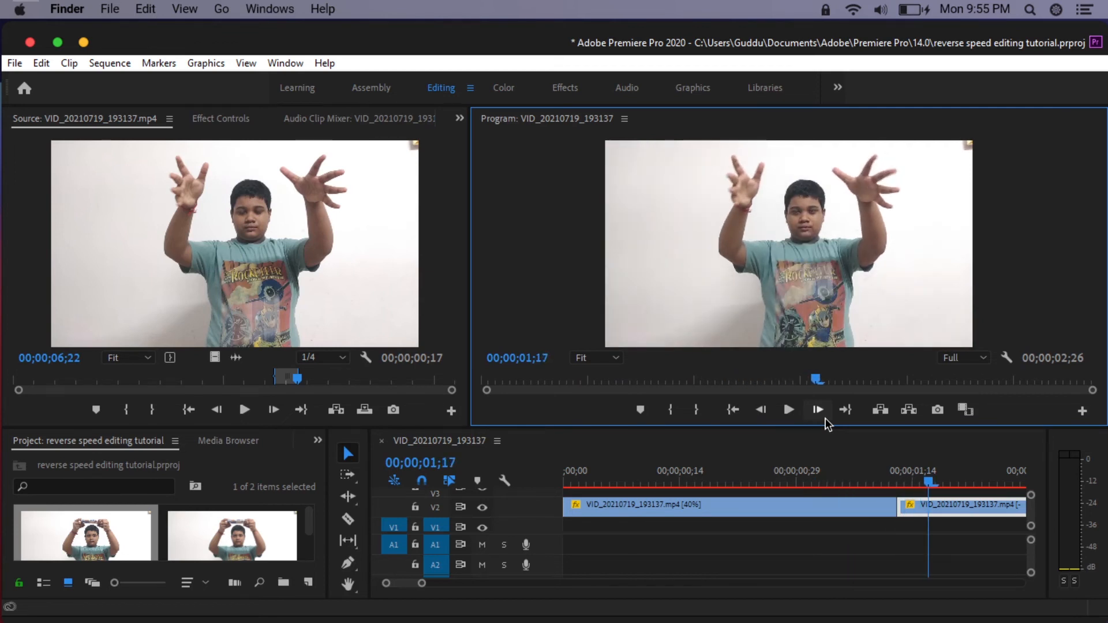
pyautogui.click(827, 423)
pyautogui.click(827, 424)
pyautogui.click(826, 423)
pyautogui.click(826, 423)
pyautogui.click(826, 423)
pyautogui.click(826, 423)
pyautogui.click(826, 423)
pyautogui.click(827, 424)
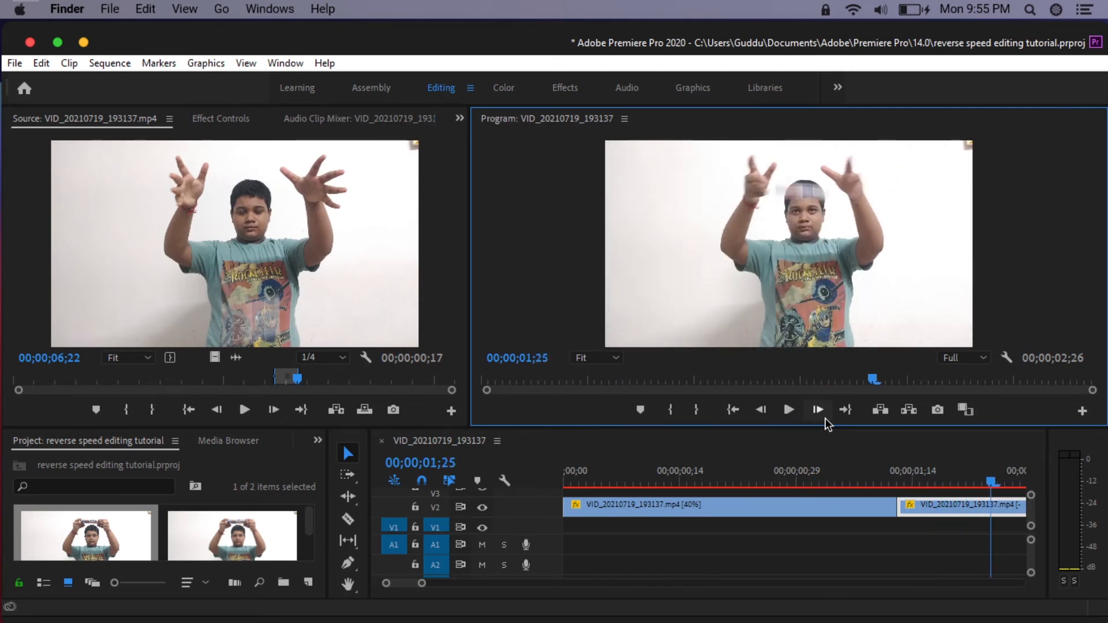
pyautogui.click(826, 423)
pyautogui.click(826, 423)
pyautogui.click(827, 423)
pyautogui.click(826, 423)
pyautogui.click(827, 423)
pyautogui.click(826, 423)
pyautogui.click(827, 423)
pyautogui.click(826, 423)
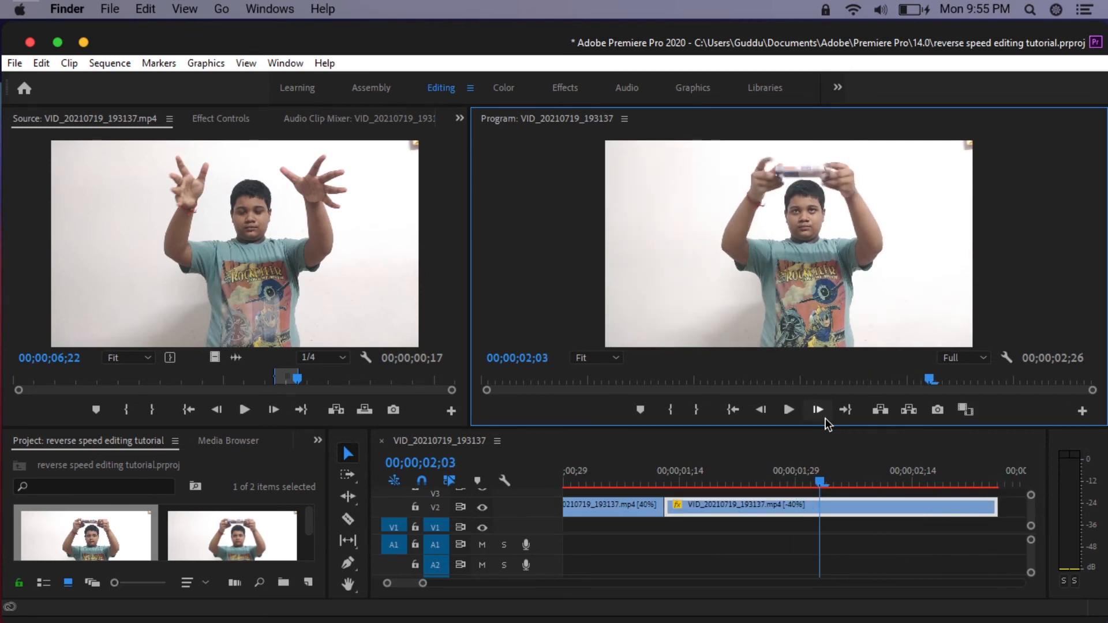
pyautogui.click(827, 423)
pyautogui.click(827, 423)
pyautogui.click(827, 423)
pyautogui.click(827, 423)
pyautogui.click(826, 424)
pyautogui.click(827, 423)
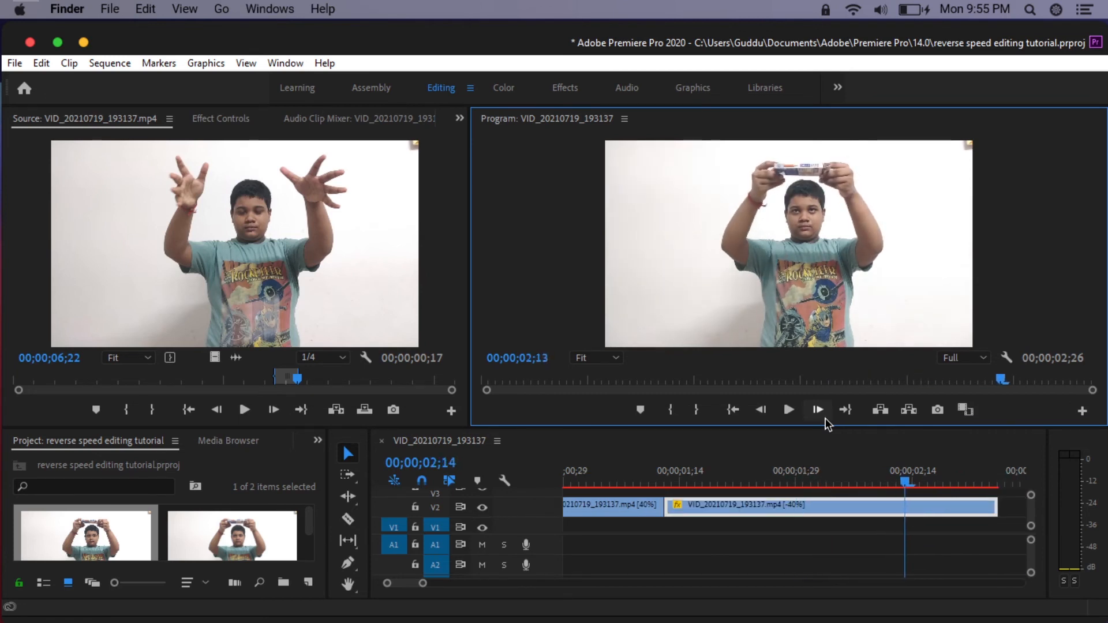
pyautogui.click(826, 423)
pyautogui.click(827, 423)
pyautogui.click(826, 423)
pyautogui.click(827, 423)
pyautogui.click(826, 423)
pyautogui.click(827, 423)
pyautogui.click(827, 423)
pyautogui.click(827, 423)
pyautogui.click(827, 423)
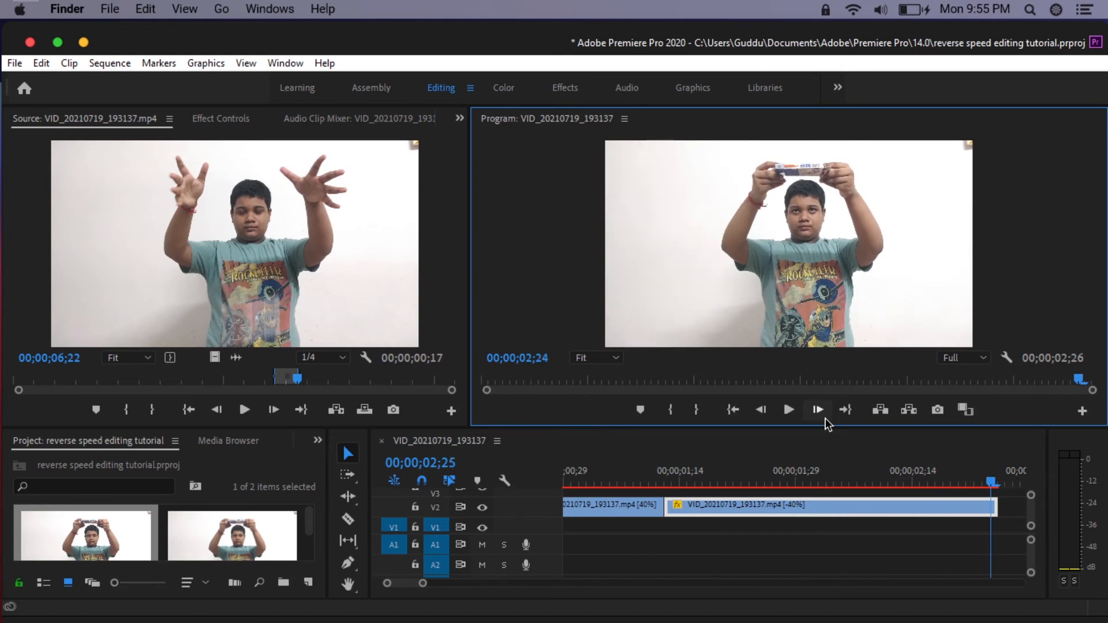
pyautogui.click(827, 423)
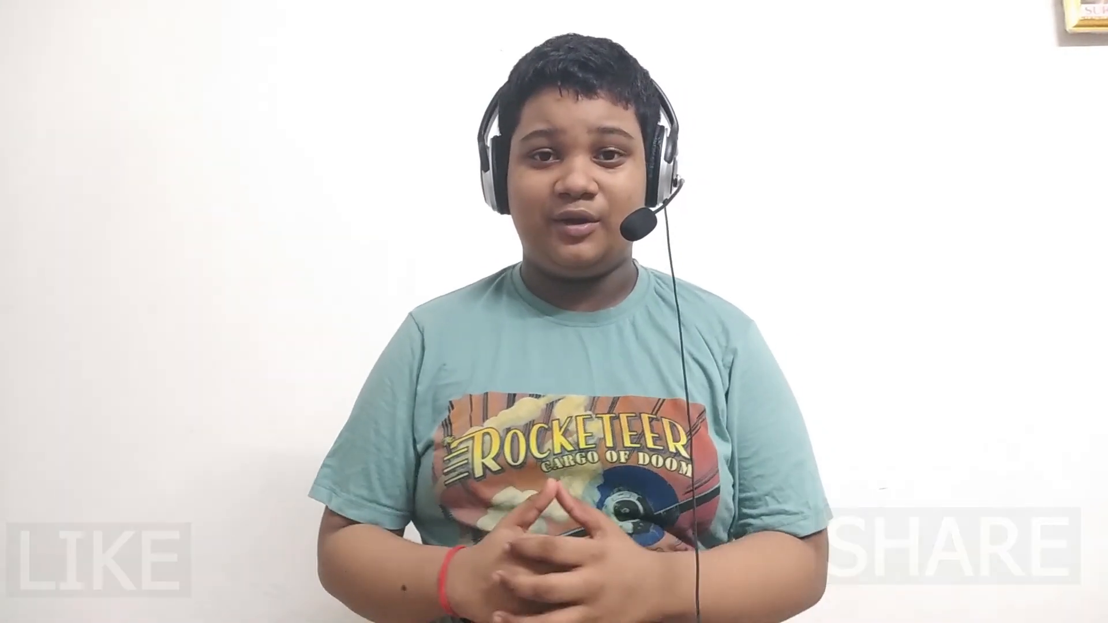
pyautogui.click(1042, 372)
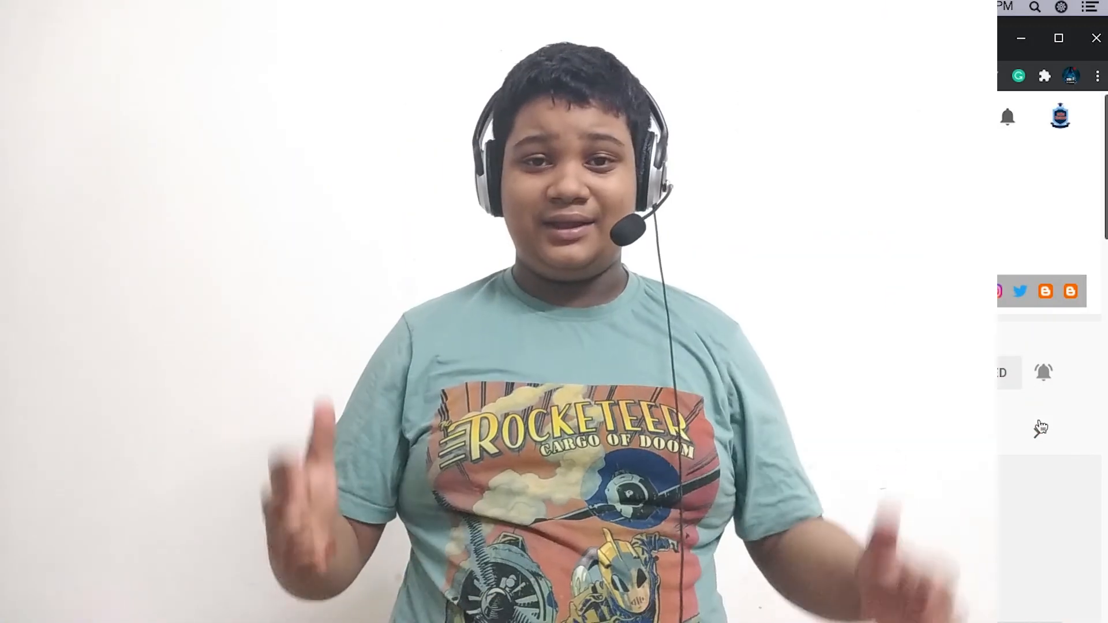